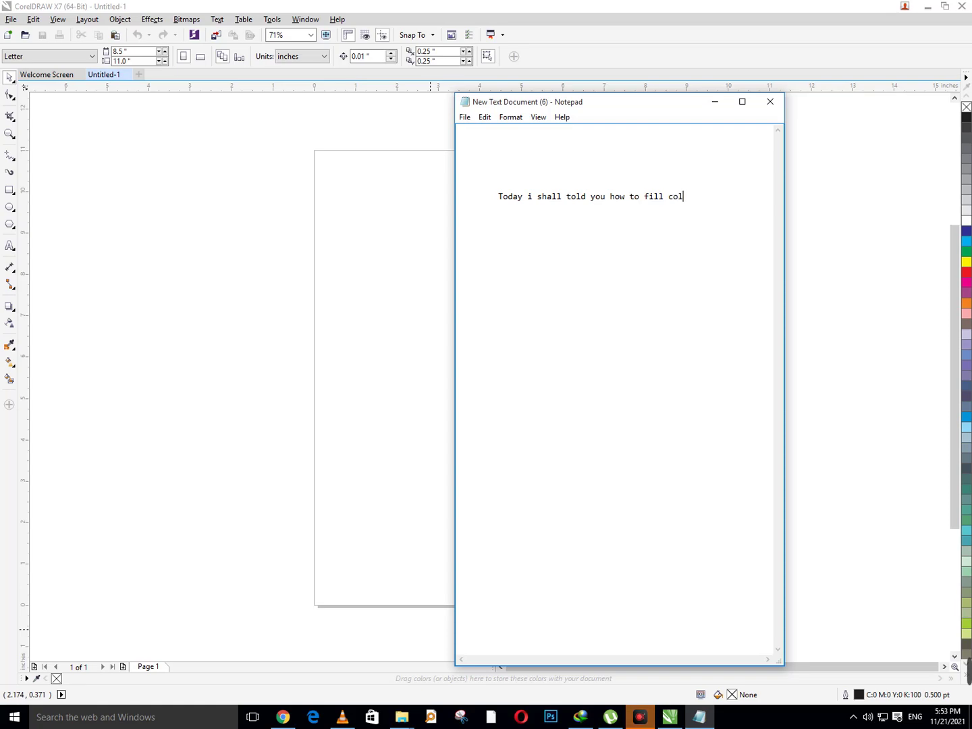
- Complete the Notepad note to read "Today i shall told you how to fill color in Shape and text" and minimize the window
key("Tab")
type("S")
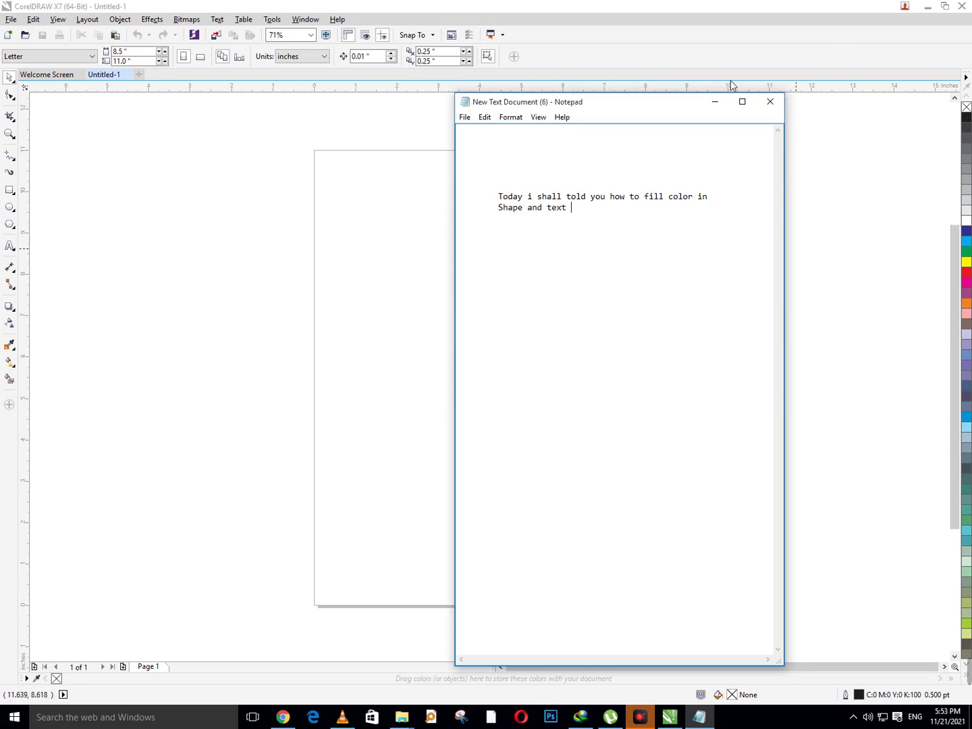
left_click(715, 100)
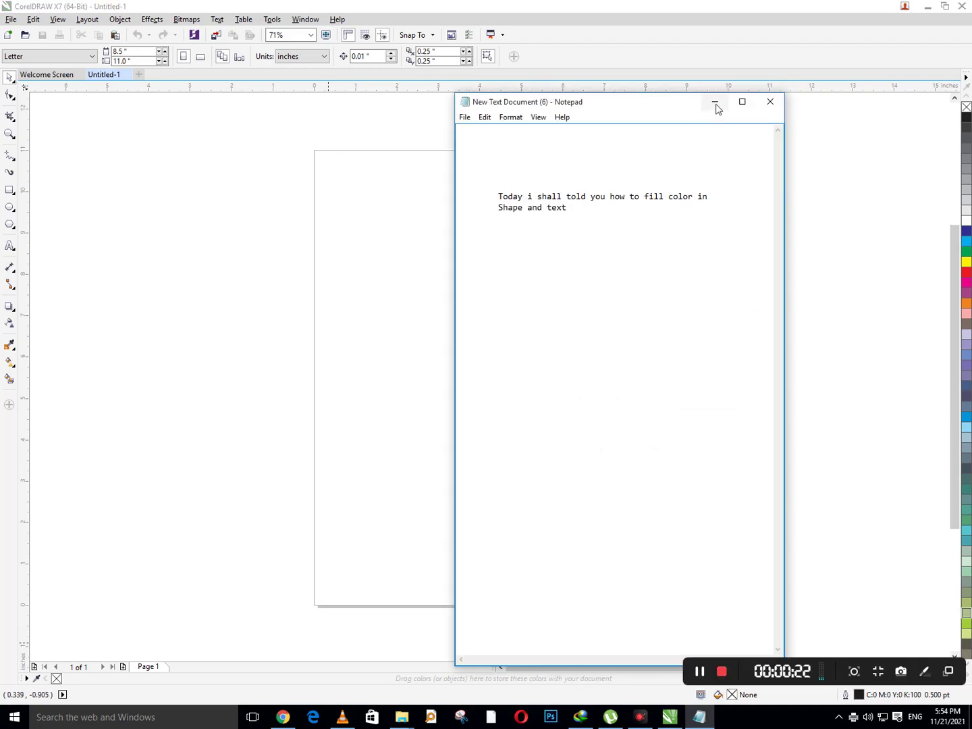
left_click(715, 101)
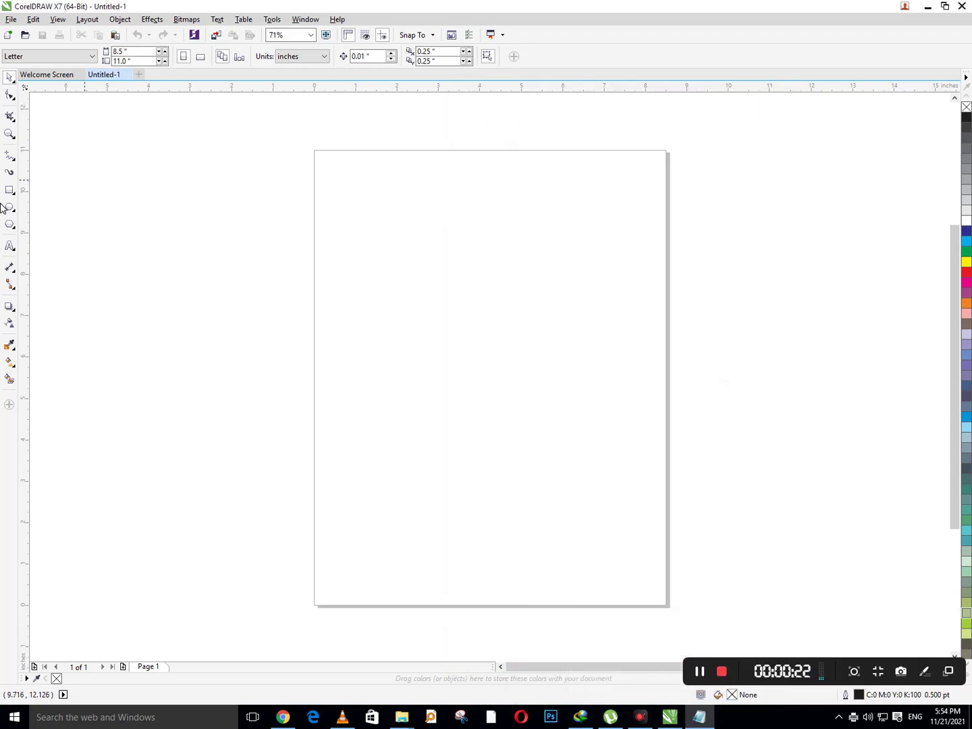
- Draw a circle about 3.11 inches in diameter on the upper half of the page
left_click(9, 208)
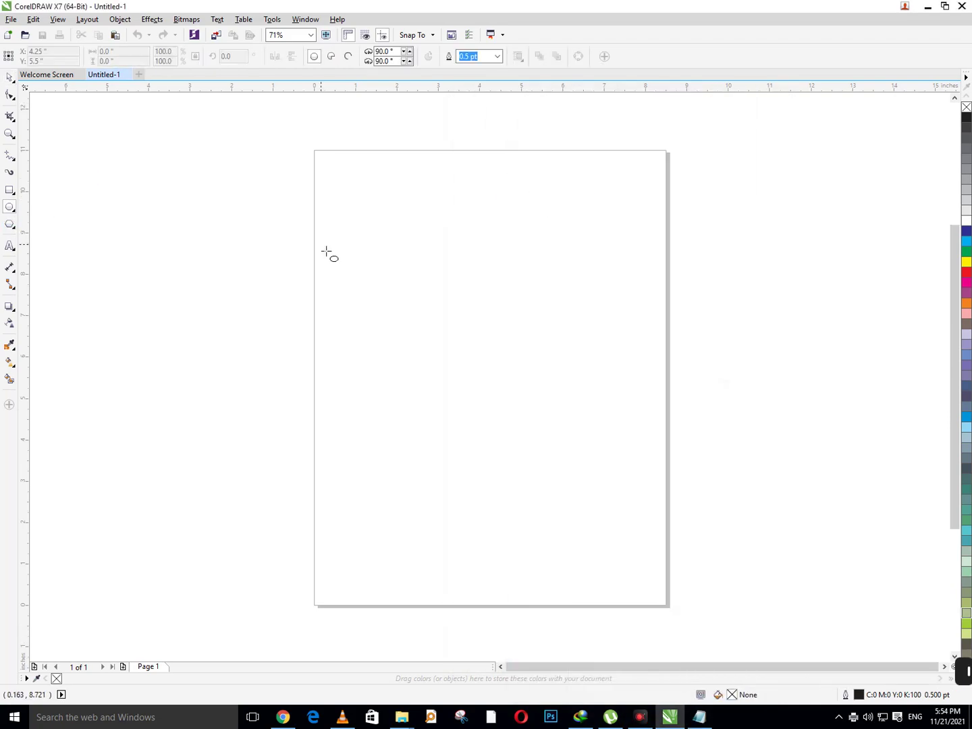
left_click_drag(393, 227, 521, 318)
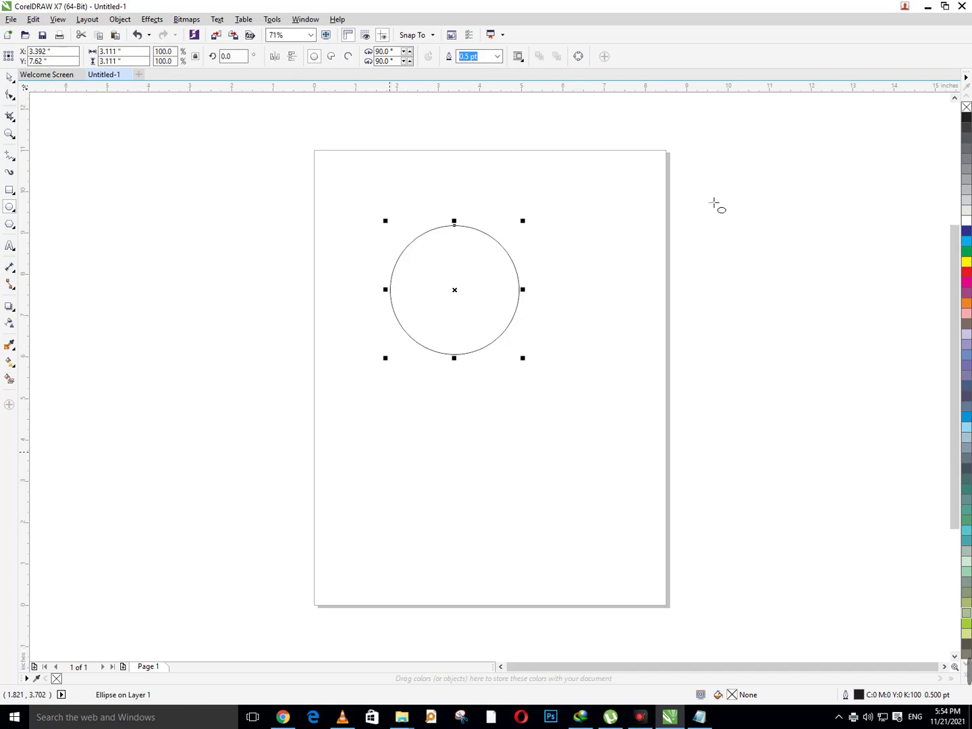
- In Notepad, add "select shape and then click on color", "with left click your shape color changed", "and with right click changed your outine color"
left_click(700, 717)
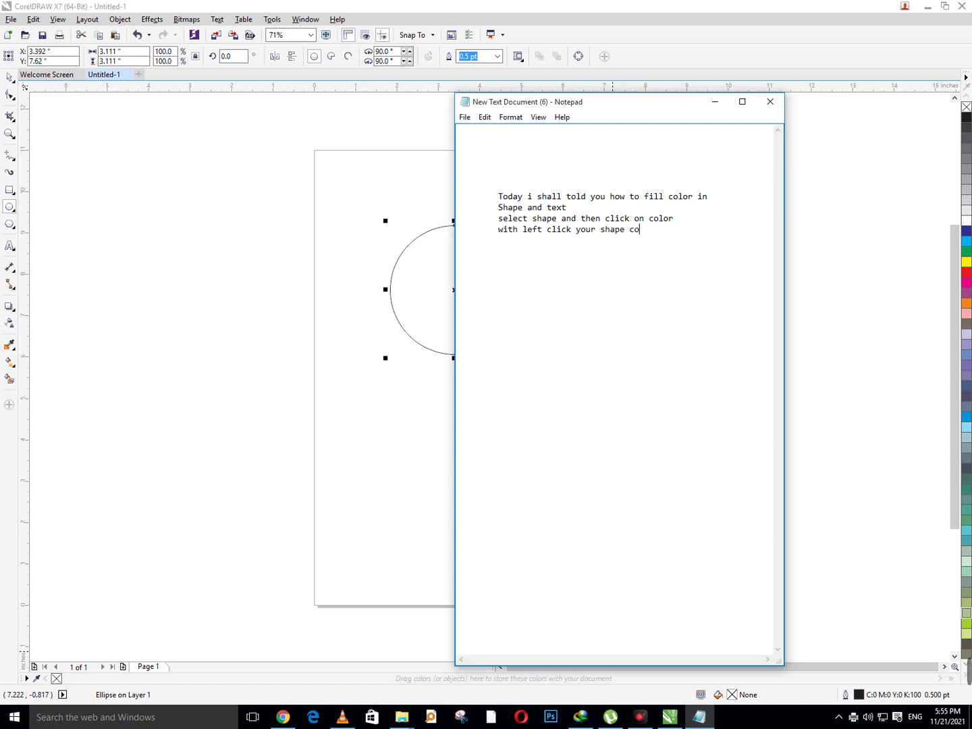
type("ged")
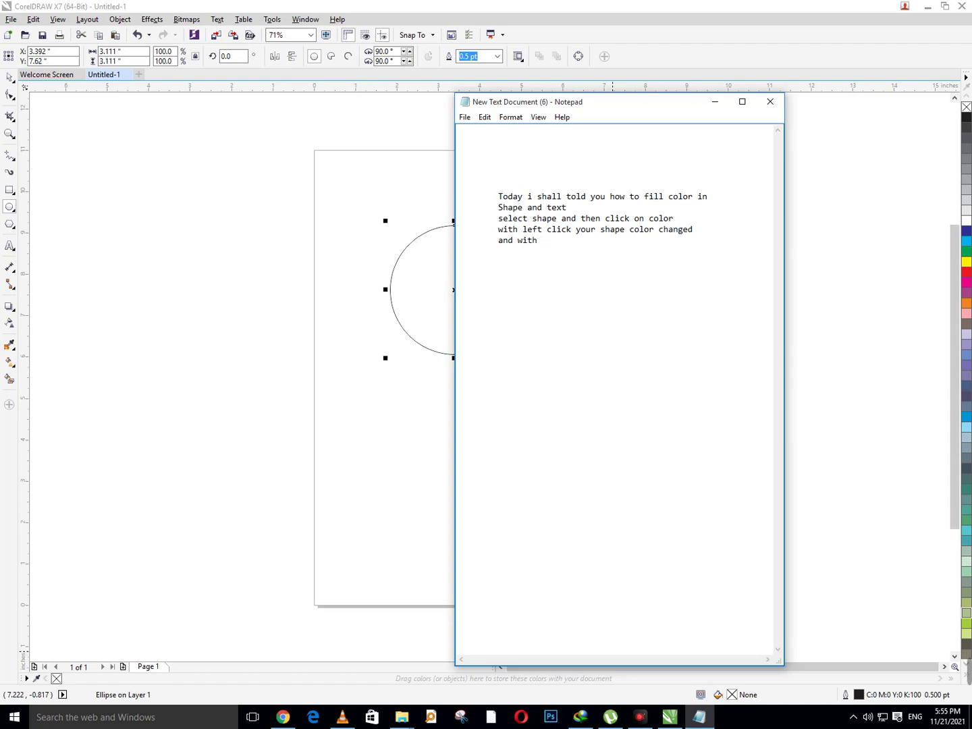
type("i")
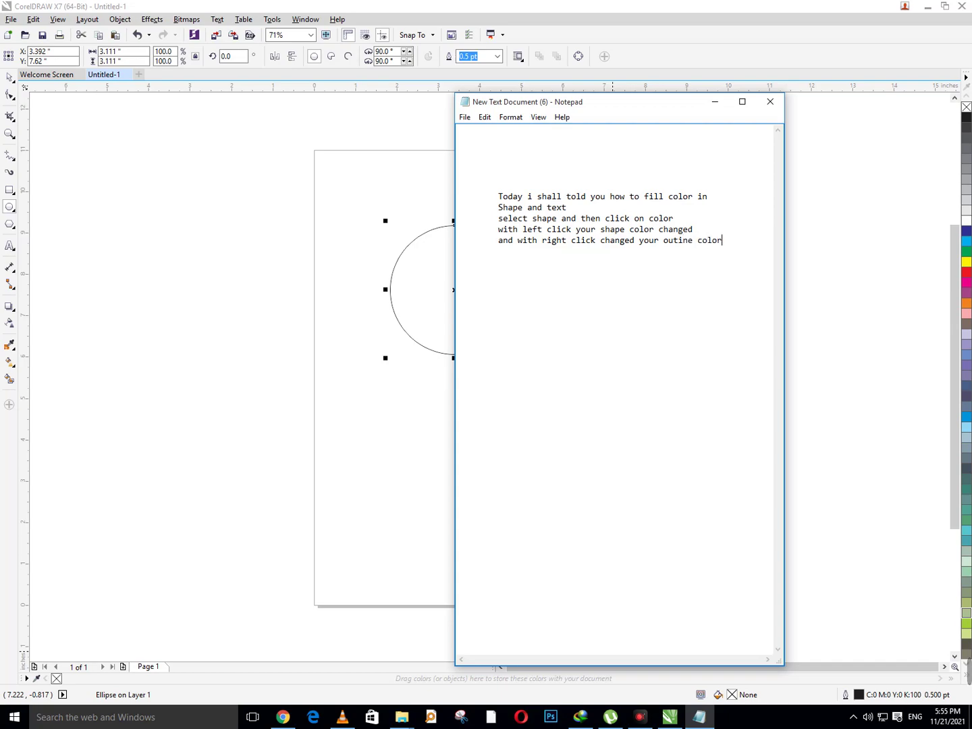
left_click(715, 102)
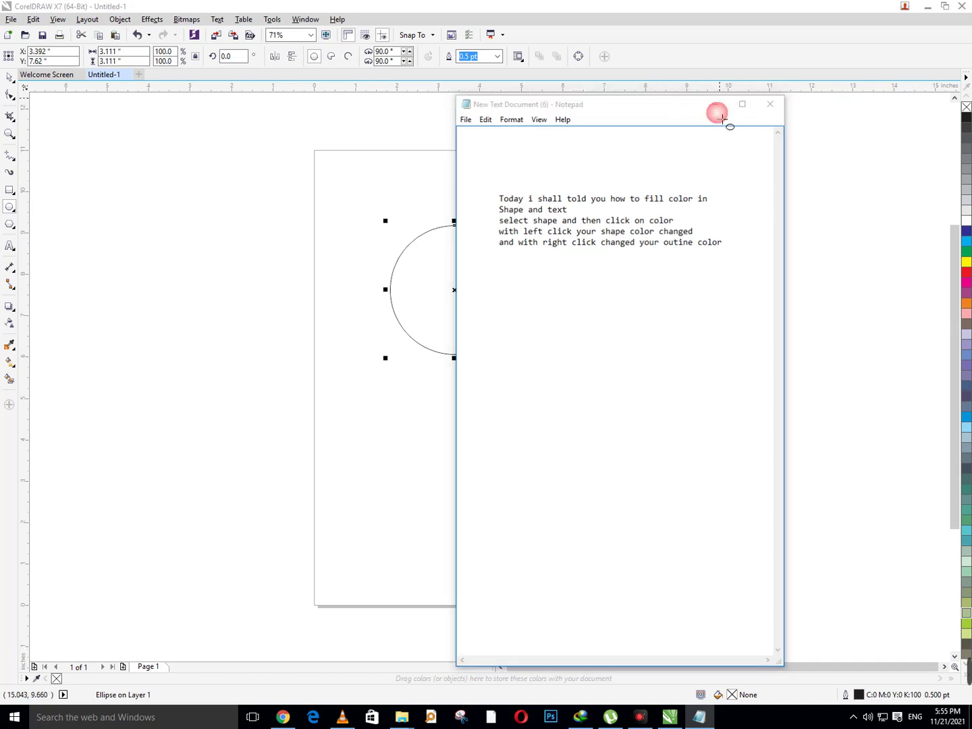
- In CorelDRAW, move the circle slightly right and up, to about X 4.0, Y 7.8 inches
left_click(6, 77)
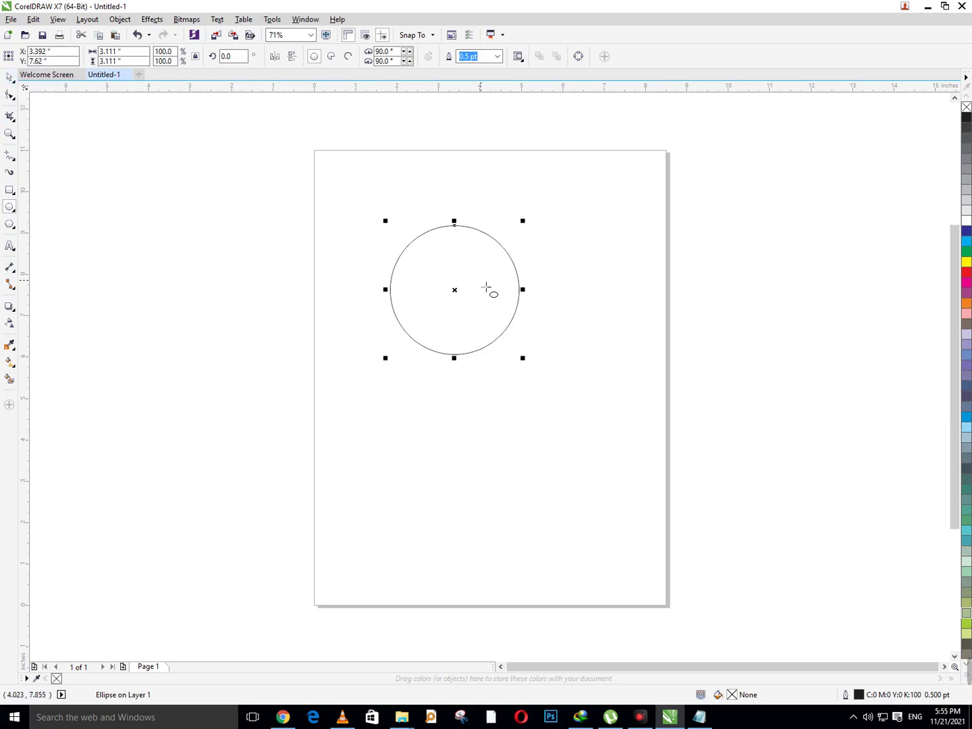
left_click(12, 82)
left_click(45, 76)
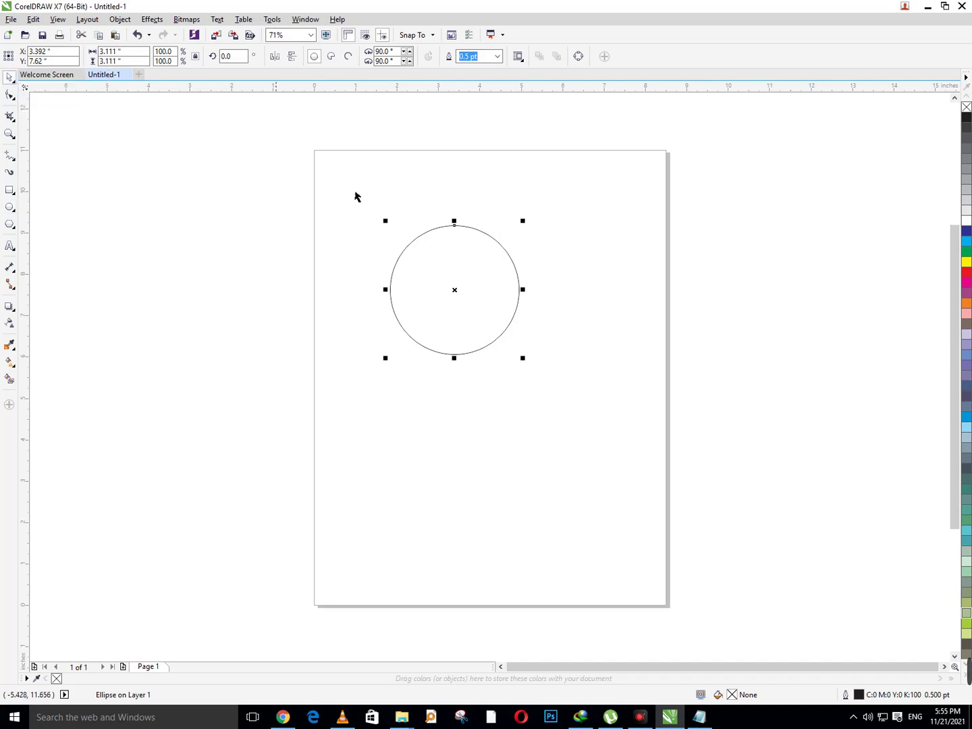
left_click_drag(491, 258, 516, 249)
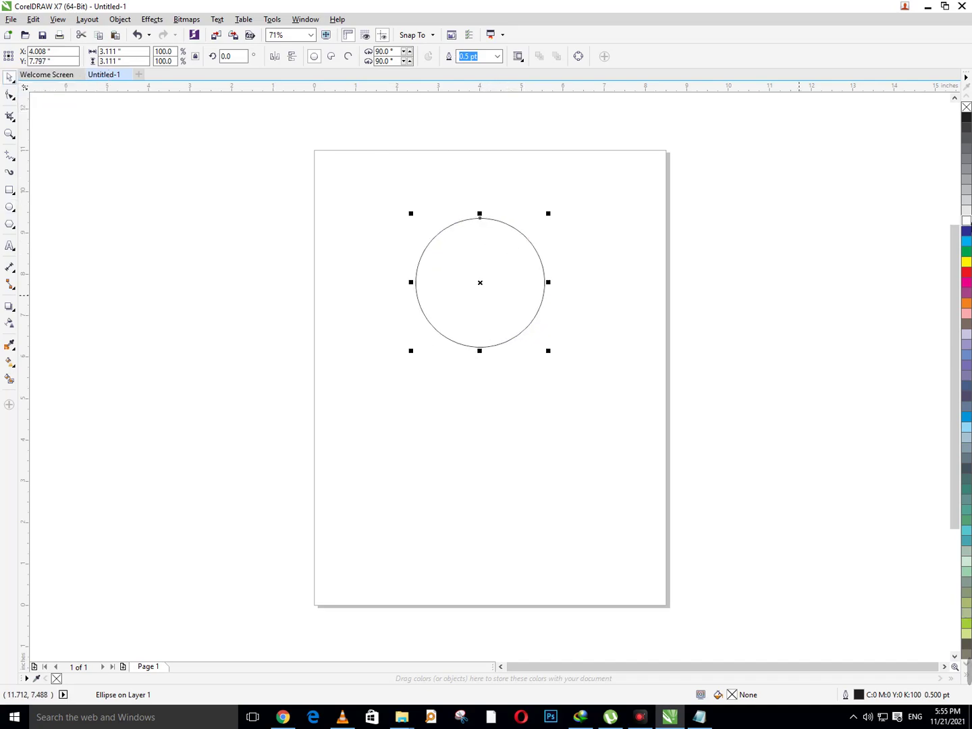
- Fill the circle with blue (C100 M100) and color its outline cyan, finishing with green (C100 Y100)
left_click(967, 231)
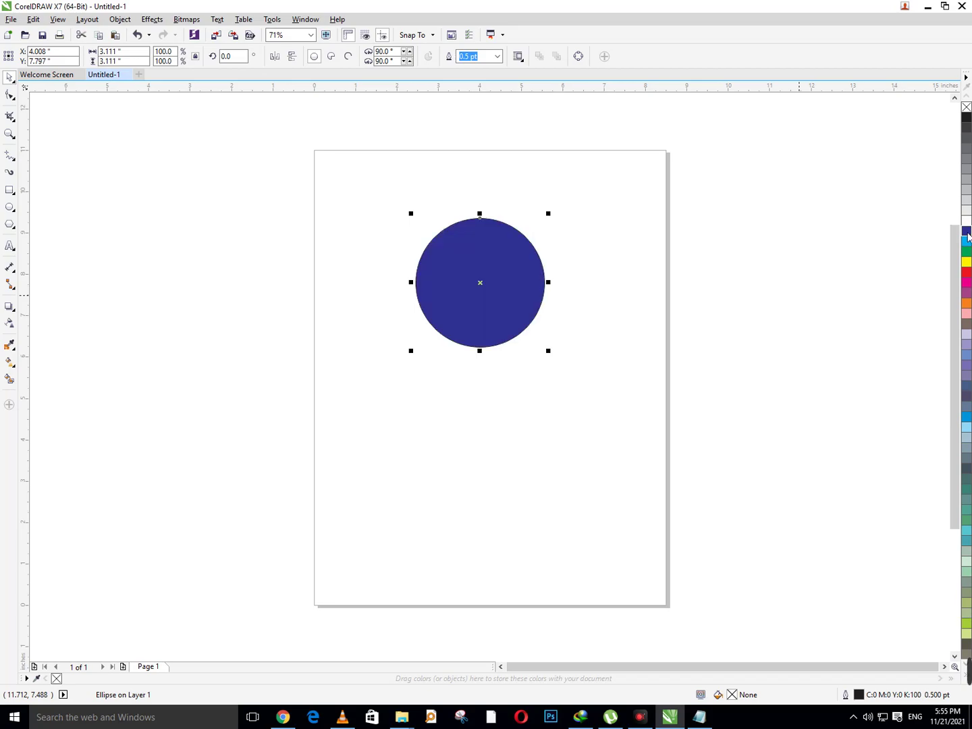
right_click(967, 241)
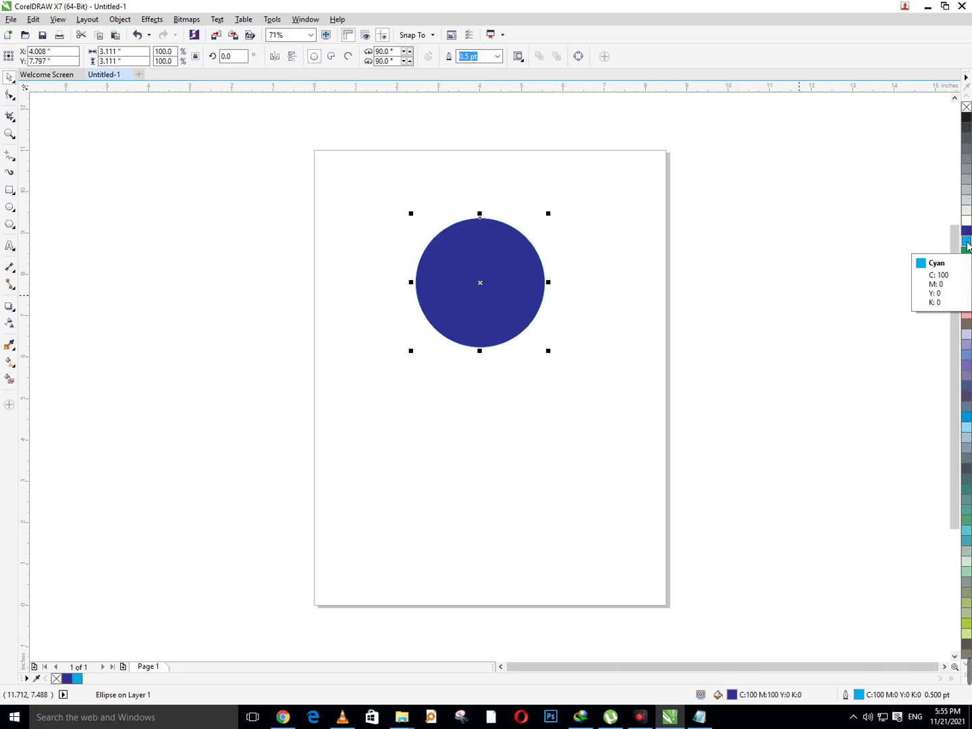
right_click(967, 252)
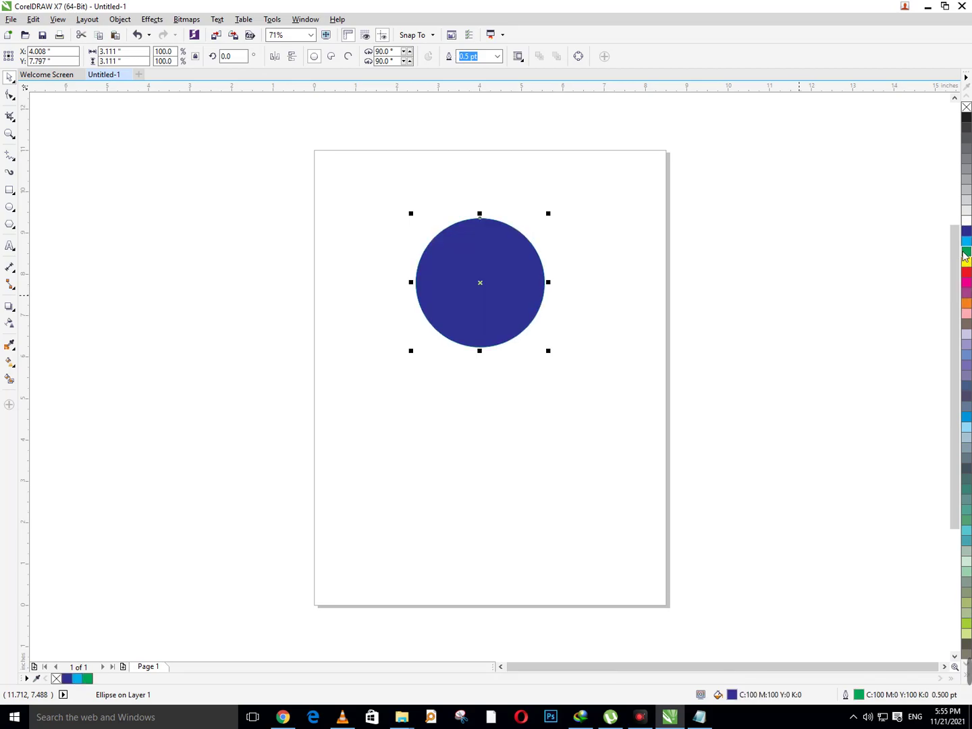
- Switch to Notepad, add the line "here is outline weidth" to the note, and minimize the window
left_click(700, 720)
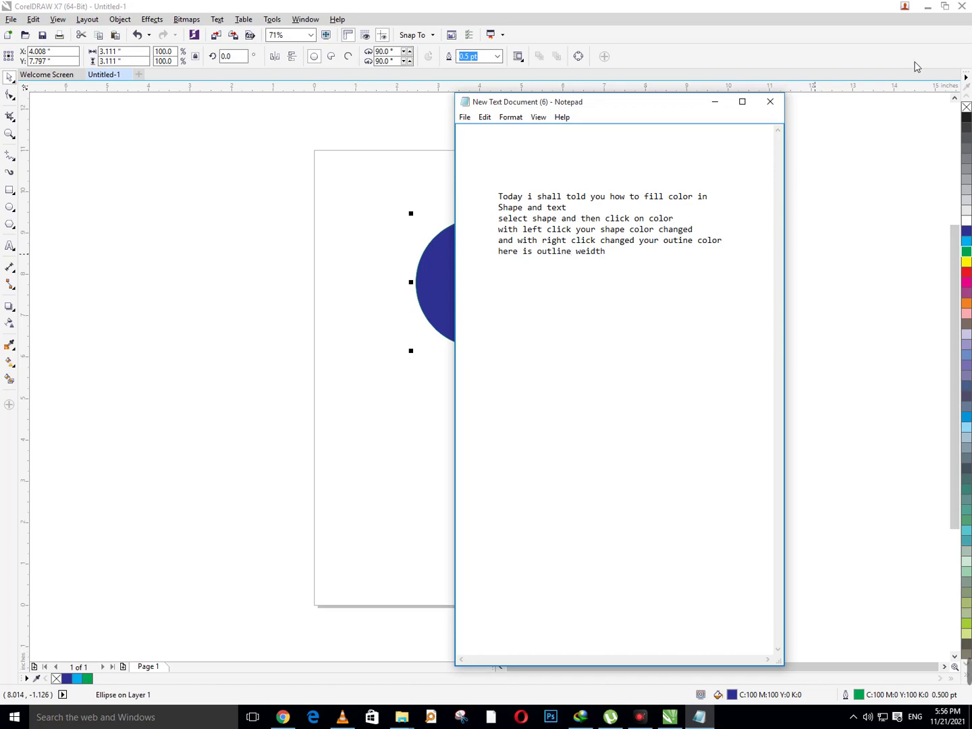
left_click(715, 102)
- Set the circle's outline width to 8.0 pt in CorelDRAW and deselect it
left_click(498, 56)
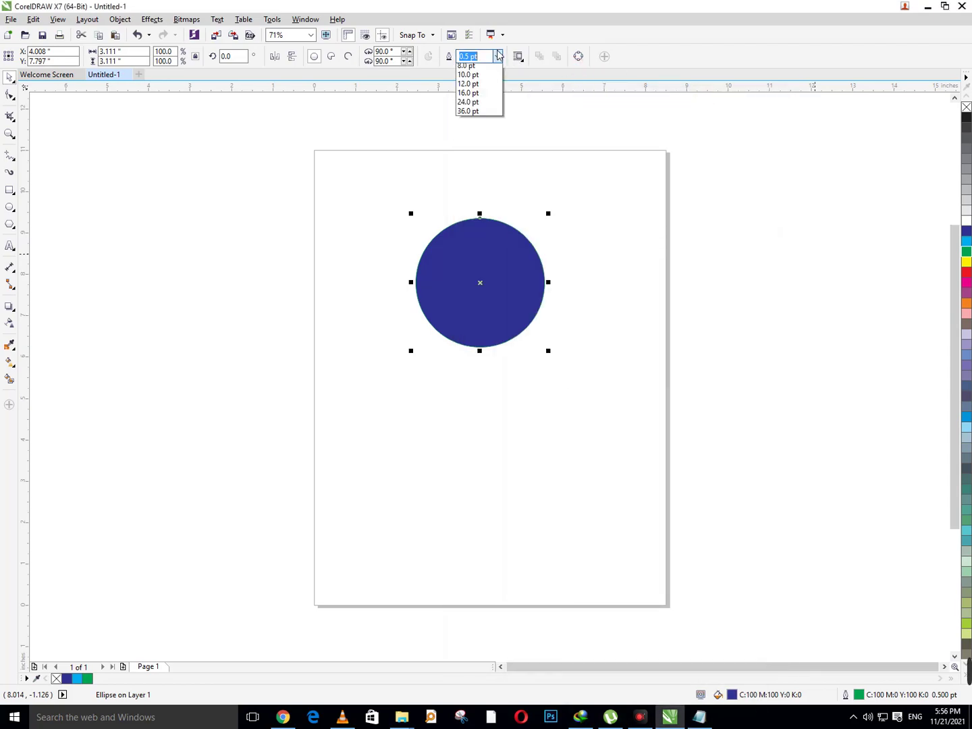
left_click(472, 150)
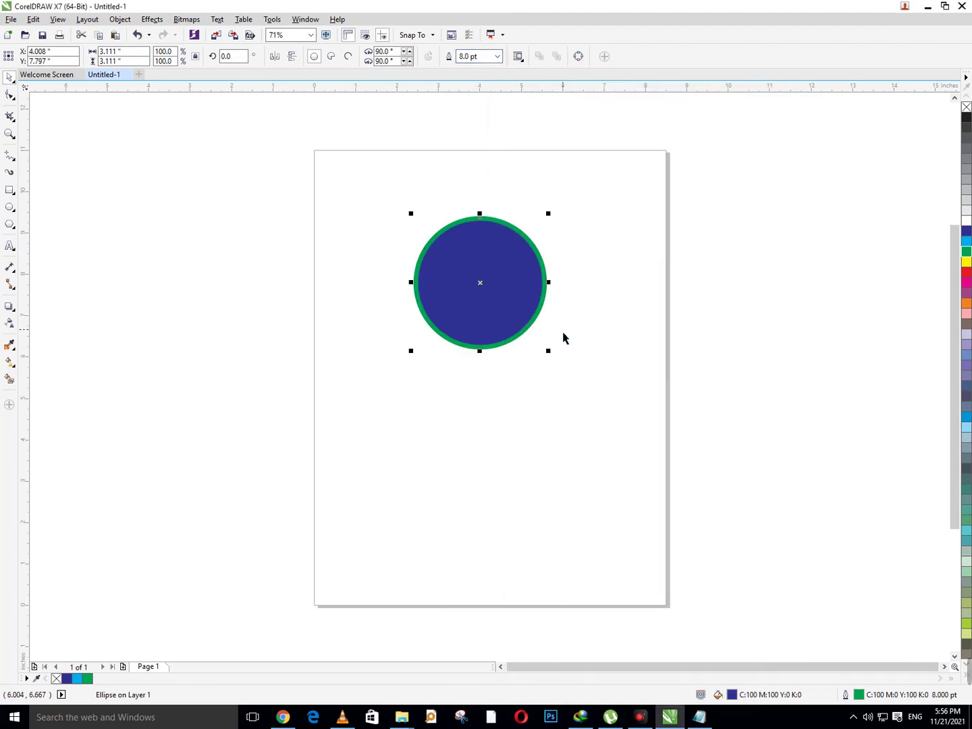
left_click(578, 412)
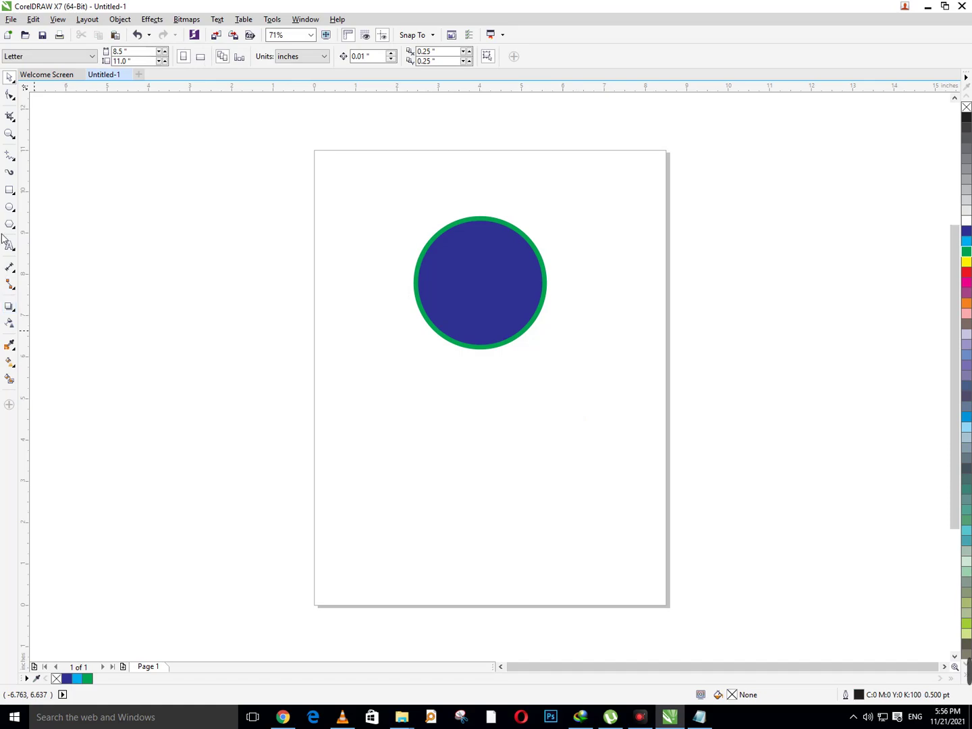
left_click(9, 210)
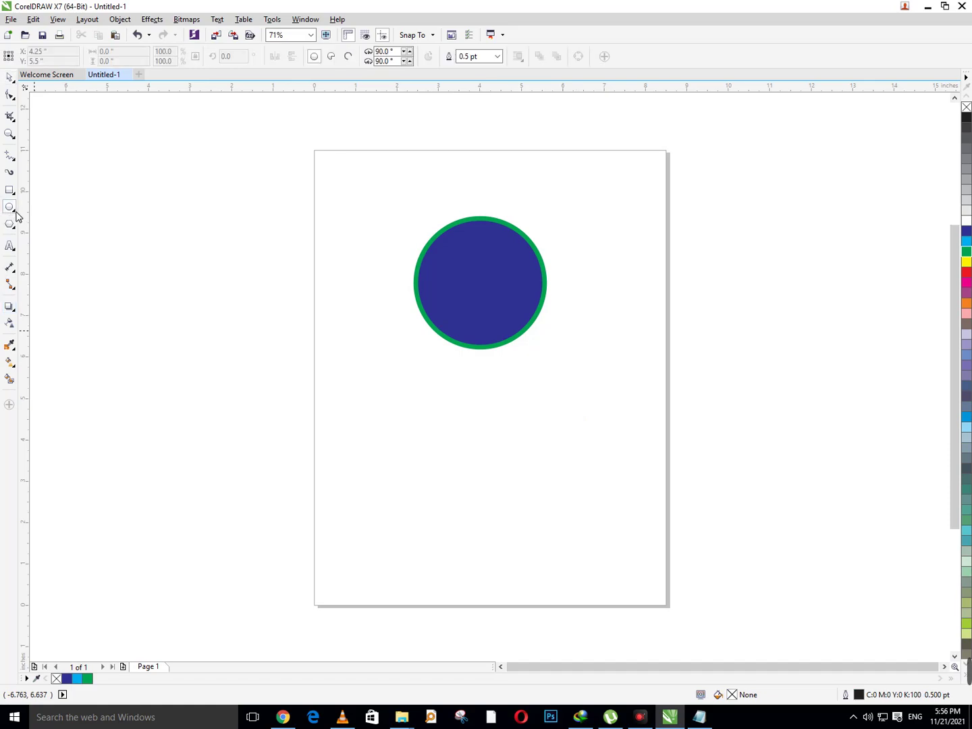
double_click(10, 209)
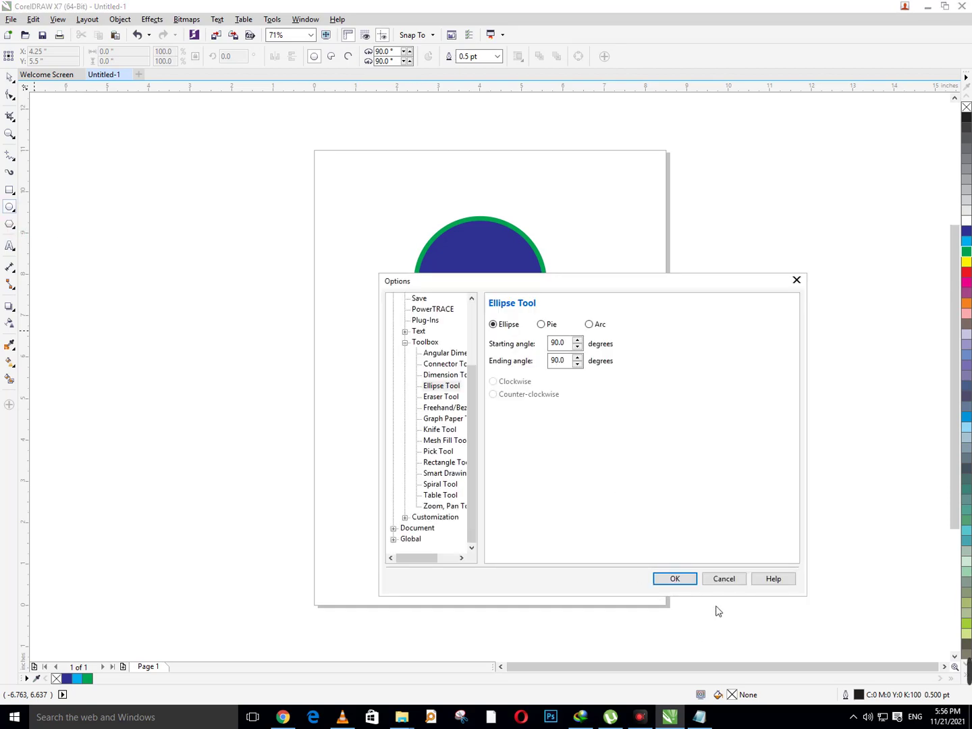
left_click(724, 580)
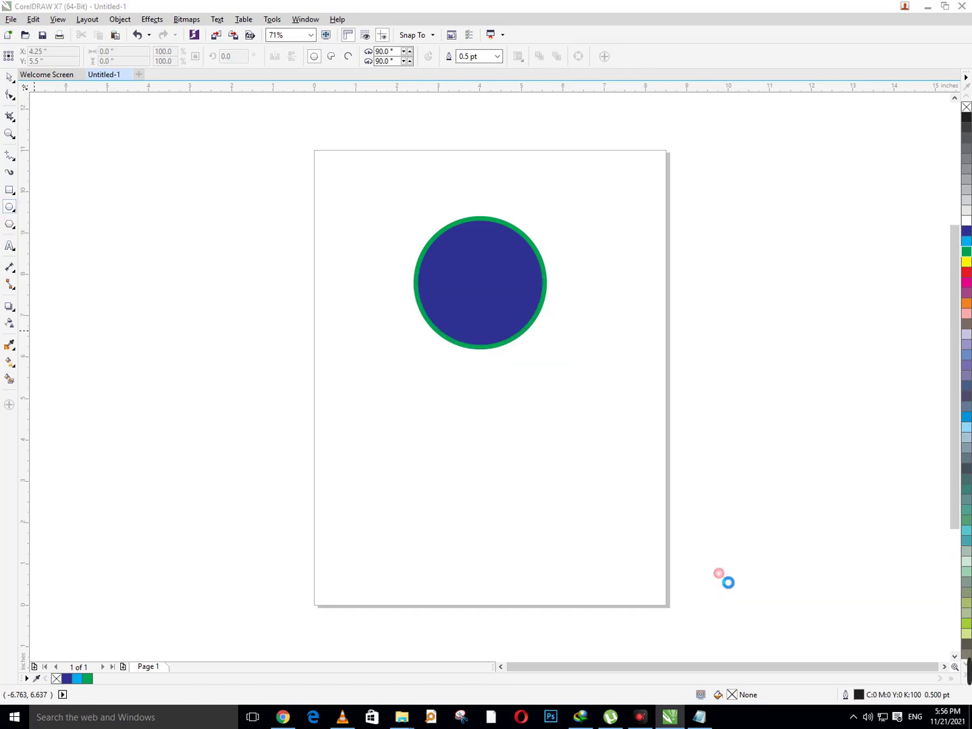
left_click(14, 213)
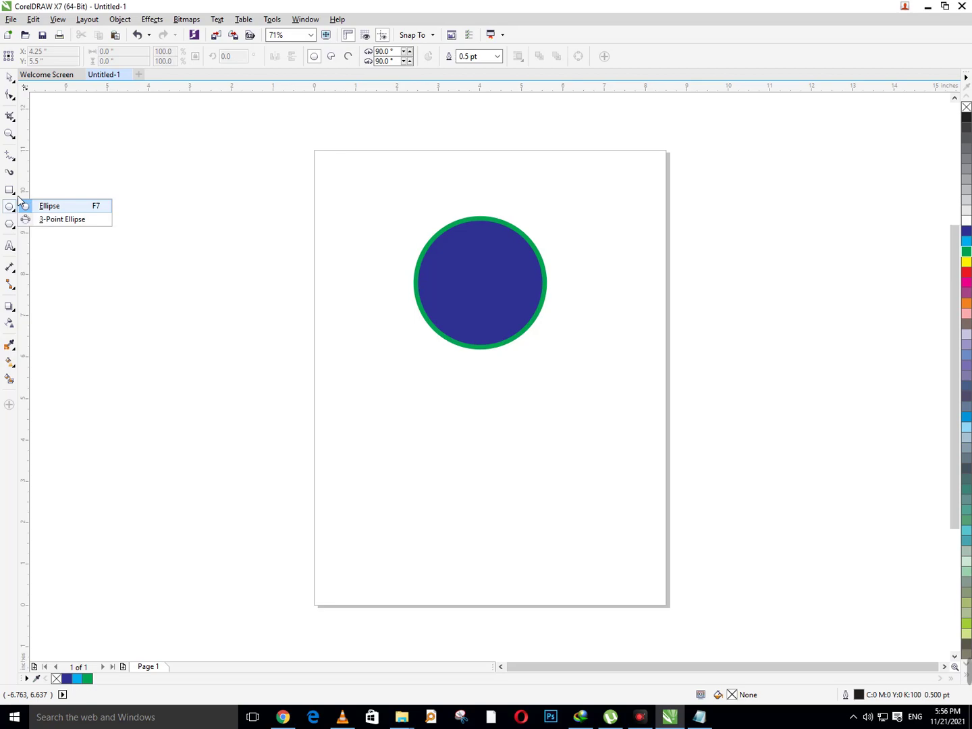
left_click(15, 196)
left_click(15, 197)
left_click(15, 197)
- Draw a five-pointed star about 1.97 by 2.03 inches below the circle and fill it with cyan
left_click(12, 228)
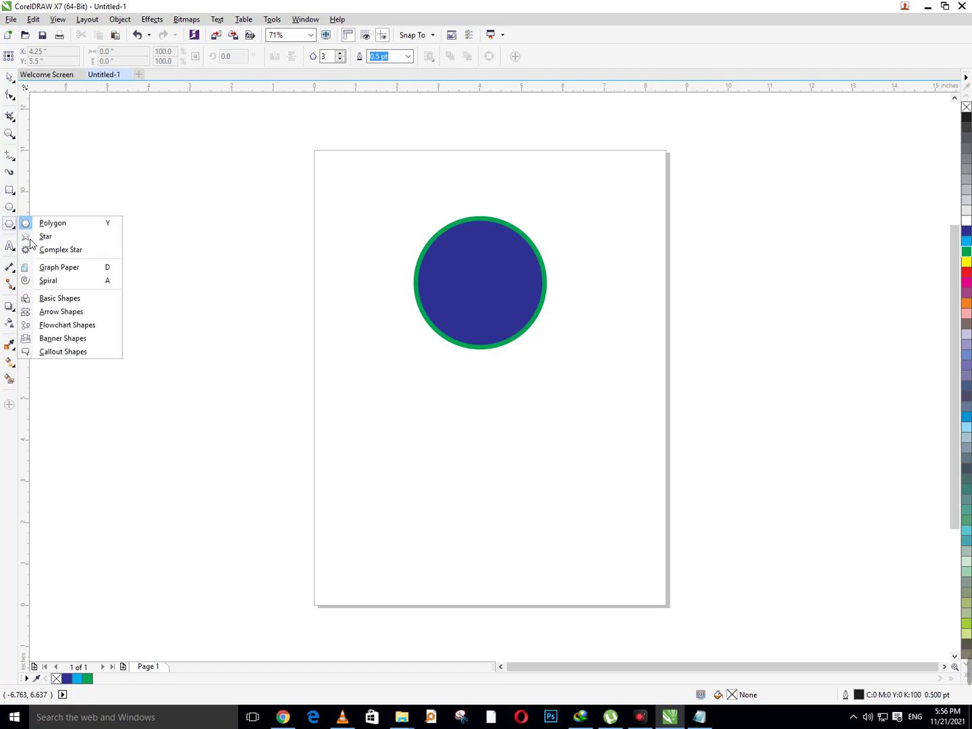
left_click(33, 236)
left_click_drag(360, 372, 452, 464)
left_click(967, 241)
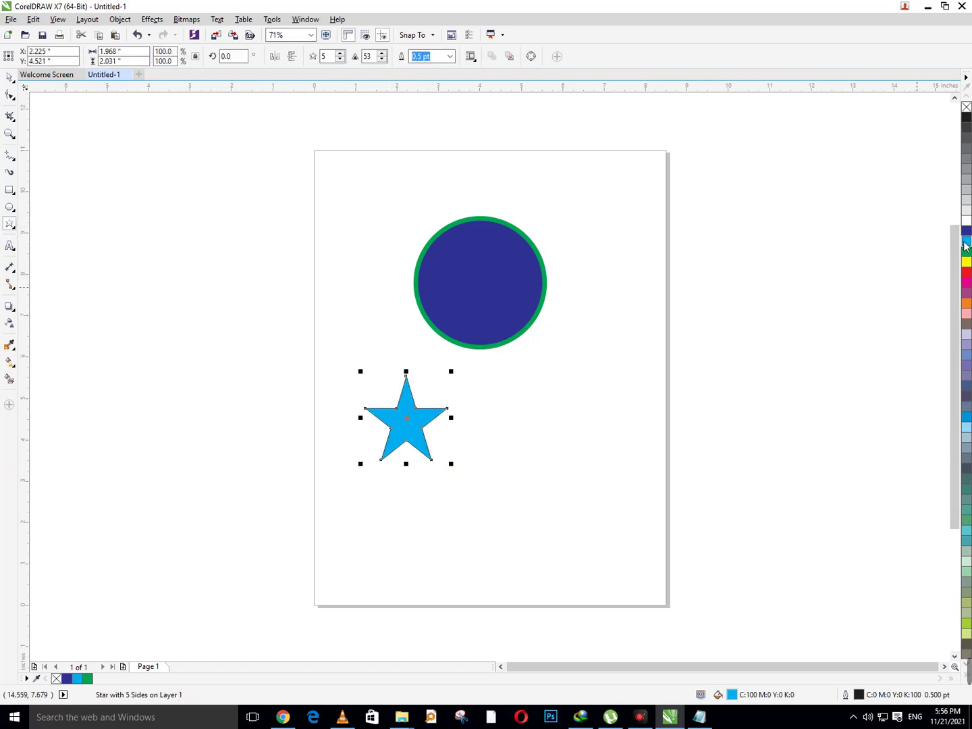
- Draw a nine-point complex star about 1.53 by 1.38 inches above and left of the circle, and fill it green
left_click(14, 229)
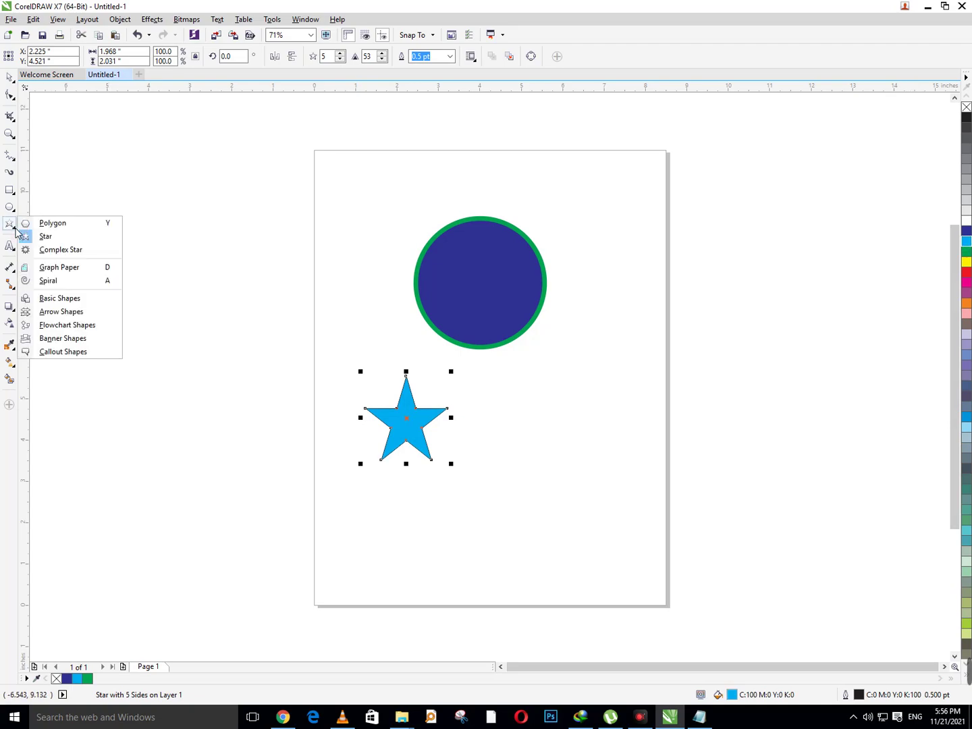
left_click(59, 250)
left_click_drag(346, 183, 415, 245)
left_click(967, 252)
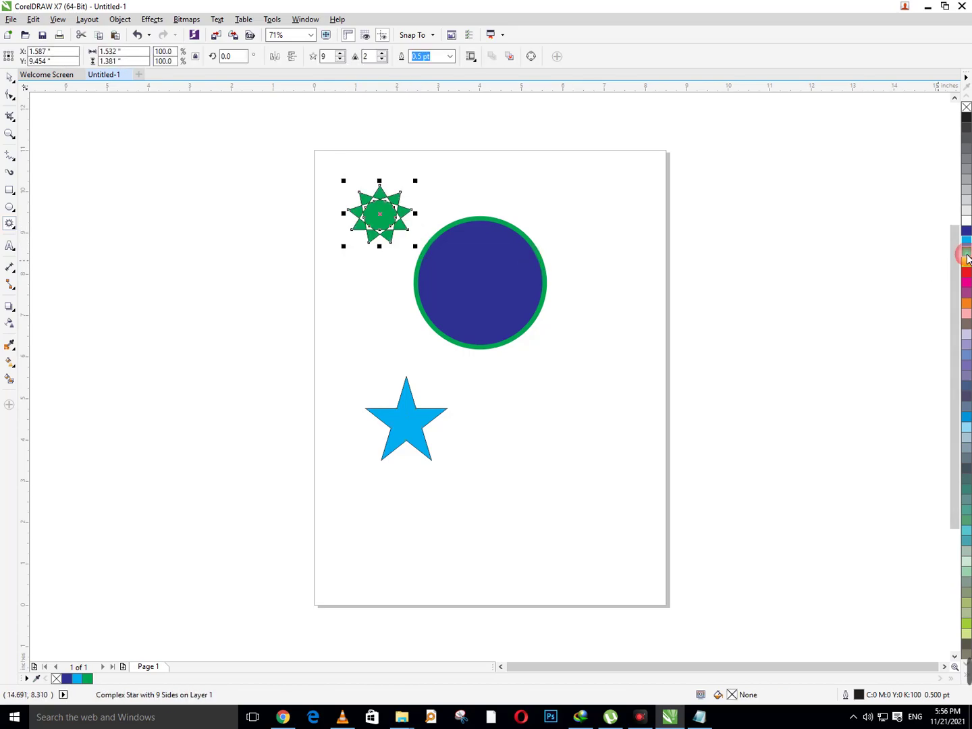
- Draw a right-pointing arrow shape about 4.42 by 0.69 inches near the page's lower edge and fill it green
left_click(15, 230)
left_click(49, 315)
left_click_drag(372, 530, 560, 565)
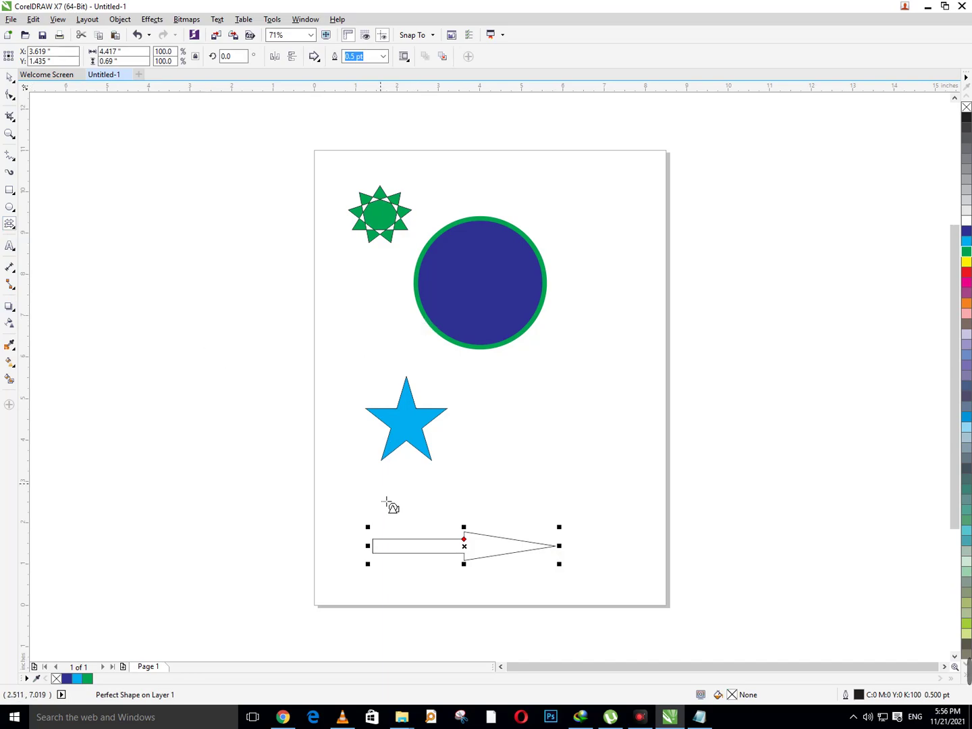
left_click(967, 253)
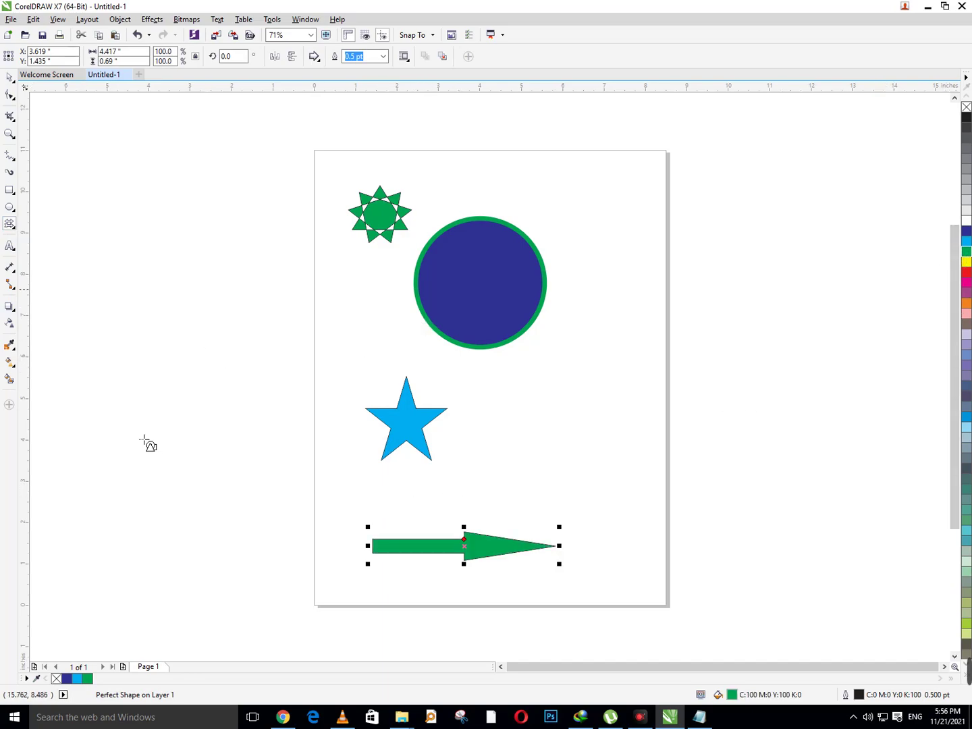
left_click(14, 198)
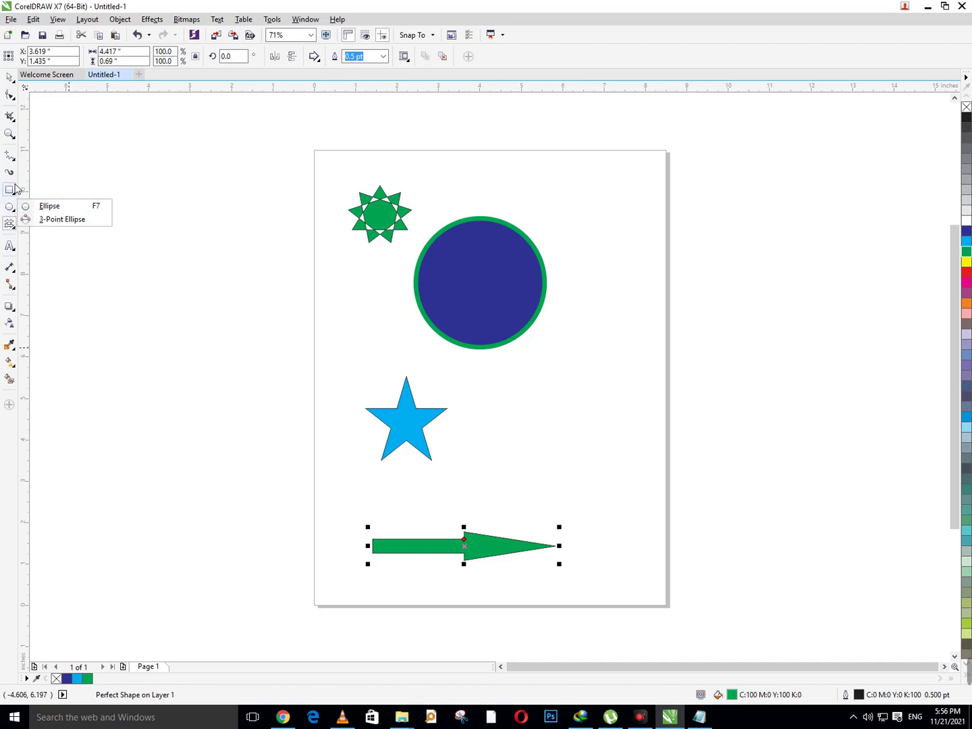
mouse_move(17, 234)
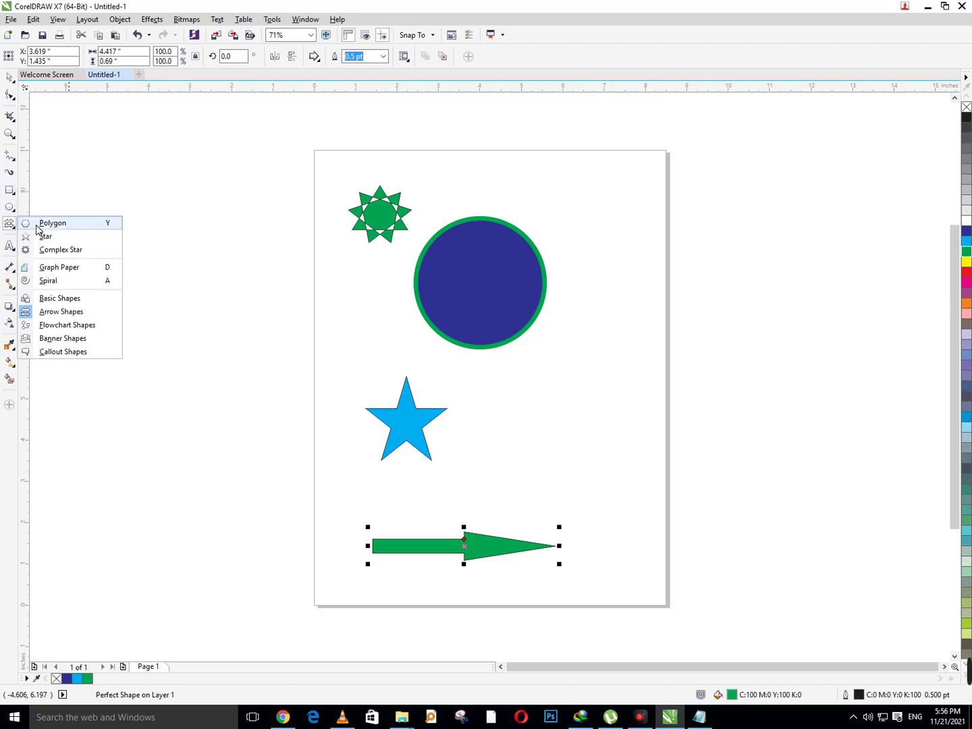
left_click(39, 224)
left_click_drag(615, 328, 675, 409)
left_click(10, 190)
left_click(446, 341)
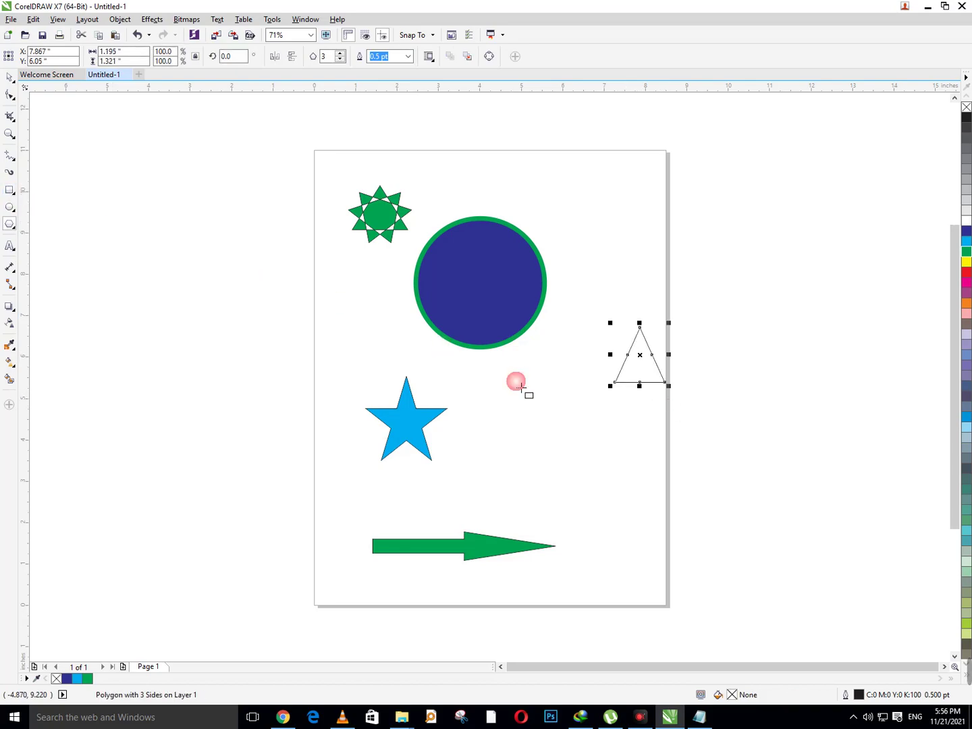
left_click_drag(632, 373, 654, 482)
key("Delete")
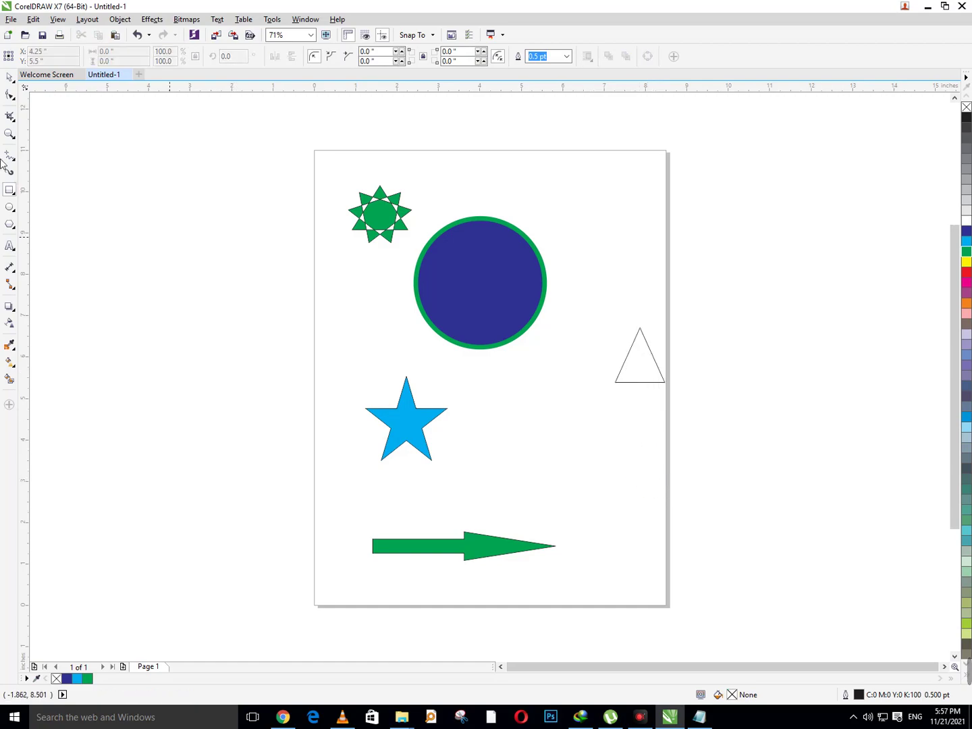
left_click(10, 79)
left_click(657, 376)
key("Delete")
- Switch to Notepad, add the line "now see how to text color" to the note, and minimize the window
left_click(692, 724)
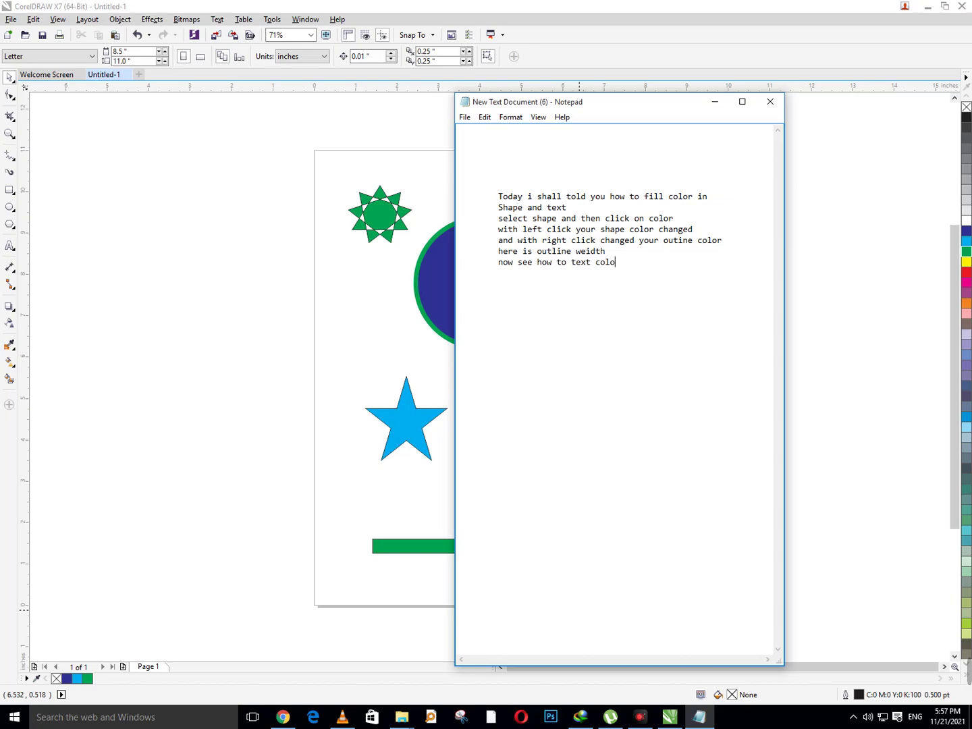
left_click(715, 101)
- Select all shapes on the CorelDRAW page and delete them
scroll(487, 378, "down", 2)
key("ctrl+a")
key("Delete")
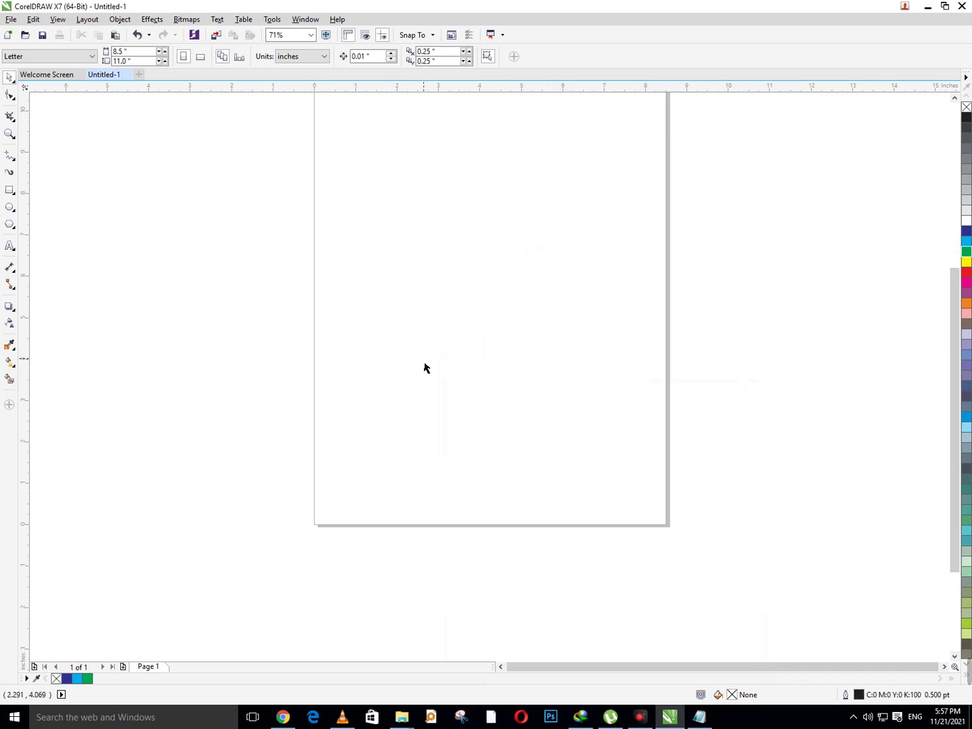
- Add the artistic text "We lived on Earth" in the upper part of the page
key("F3")
key("z")
left_click_drag(400, 214, 623, 496)
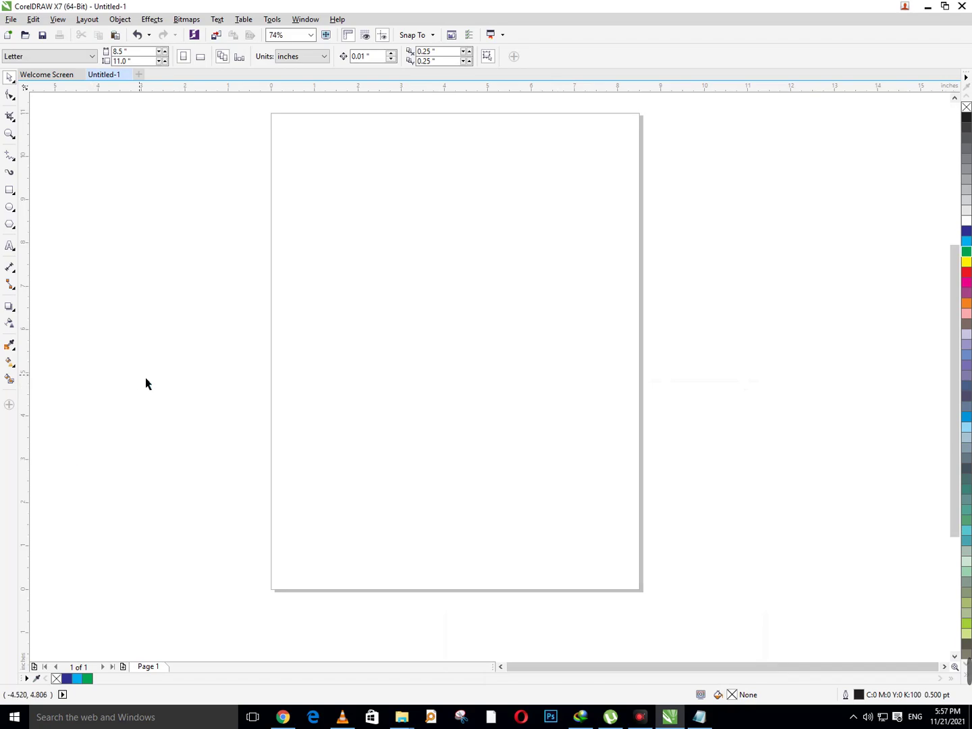
left_click(9, 247)
left_click(350, 227)
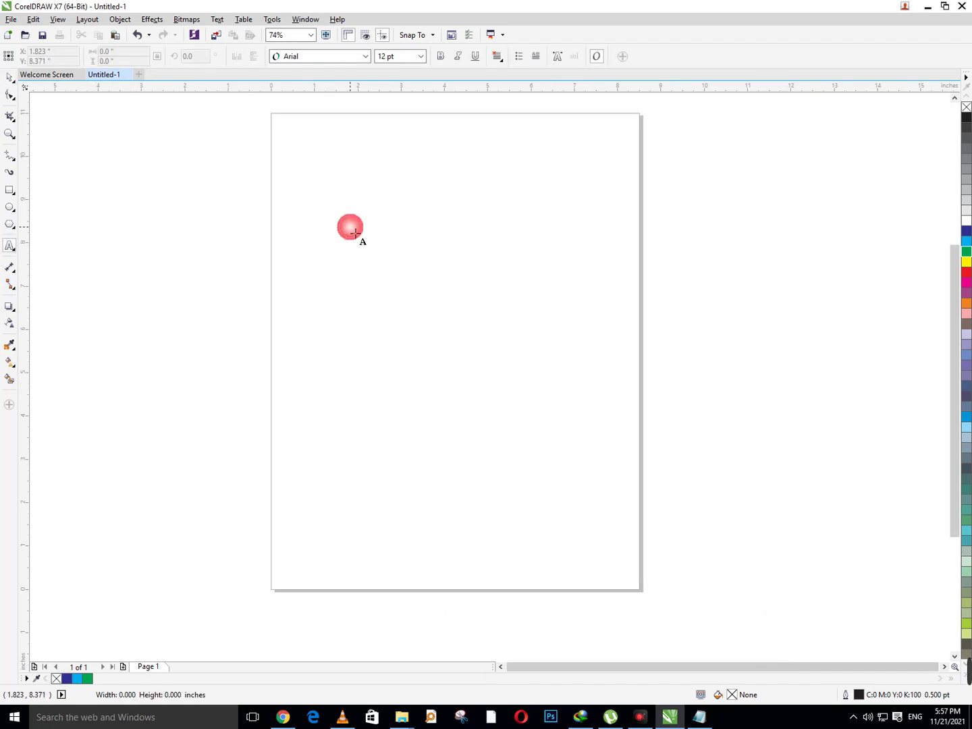
type("We")
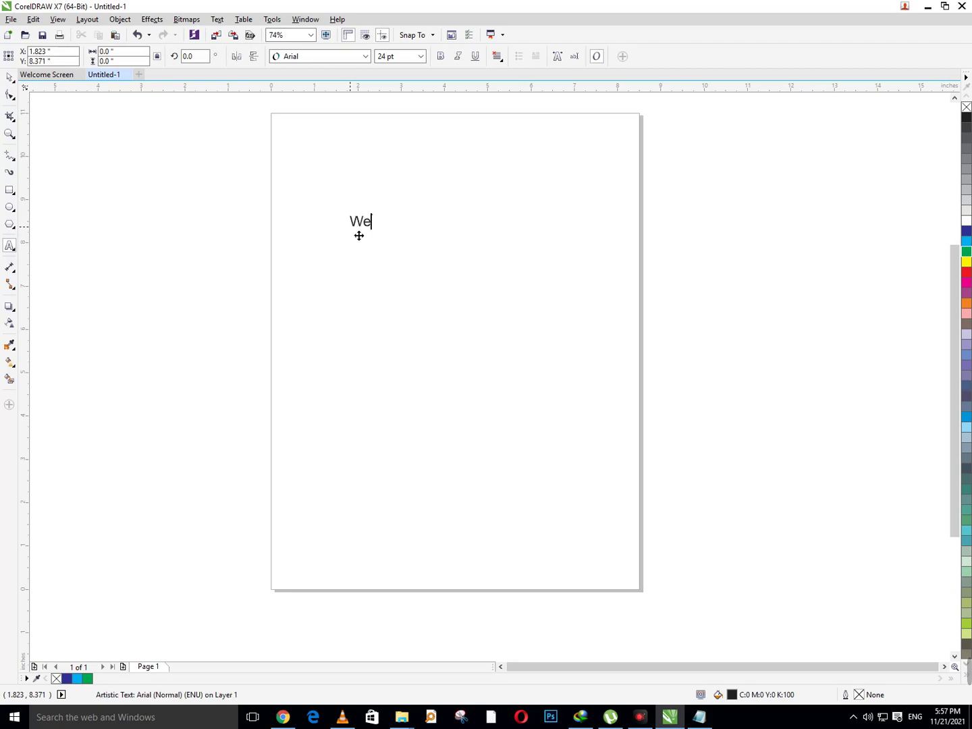
type(" lived i")
key("BackSpace")
type("on Earth")
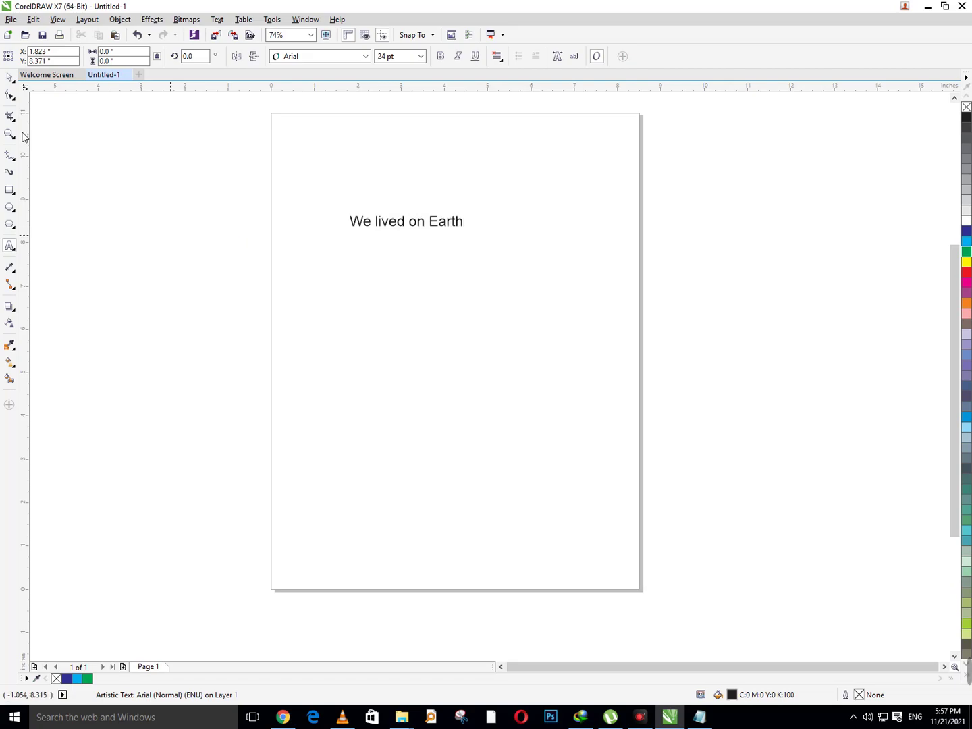
- Enlarge the text to about 6.96 inches wide and position it across the upper part of the page
left_click(9, 77)
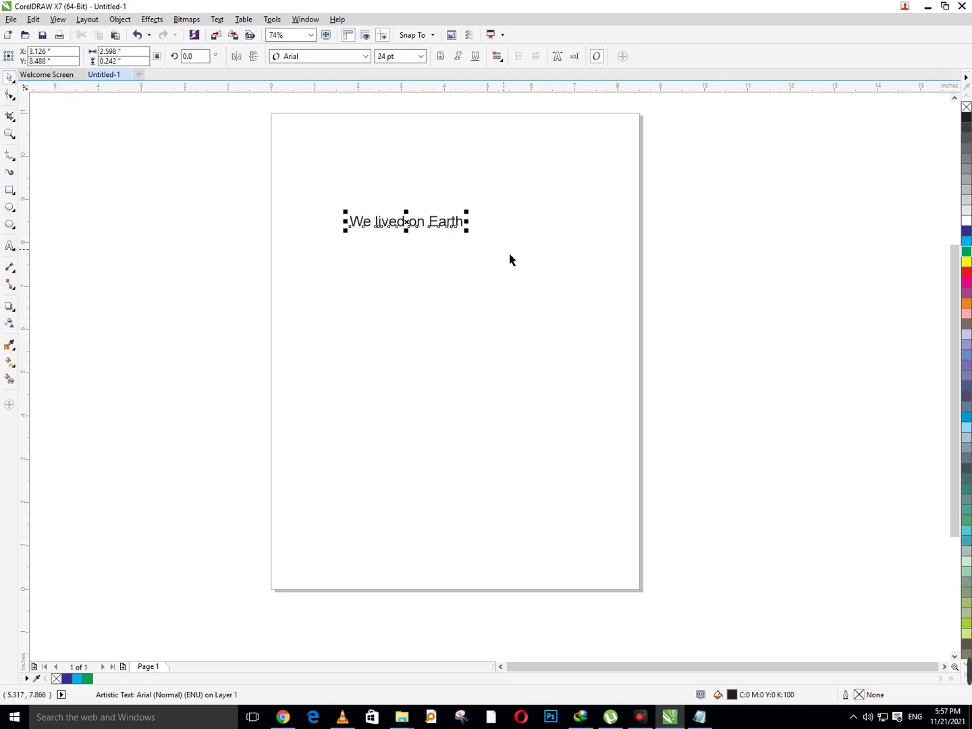
left_click_drag(467, 231, 560, 283)
left_click_drag(471, 244, 508, 272)
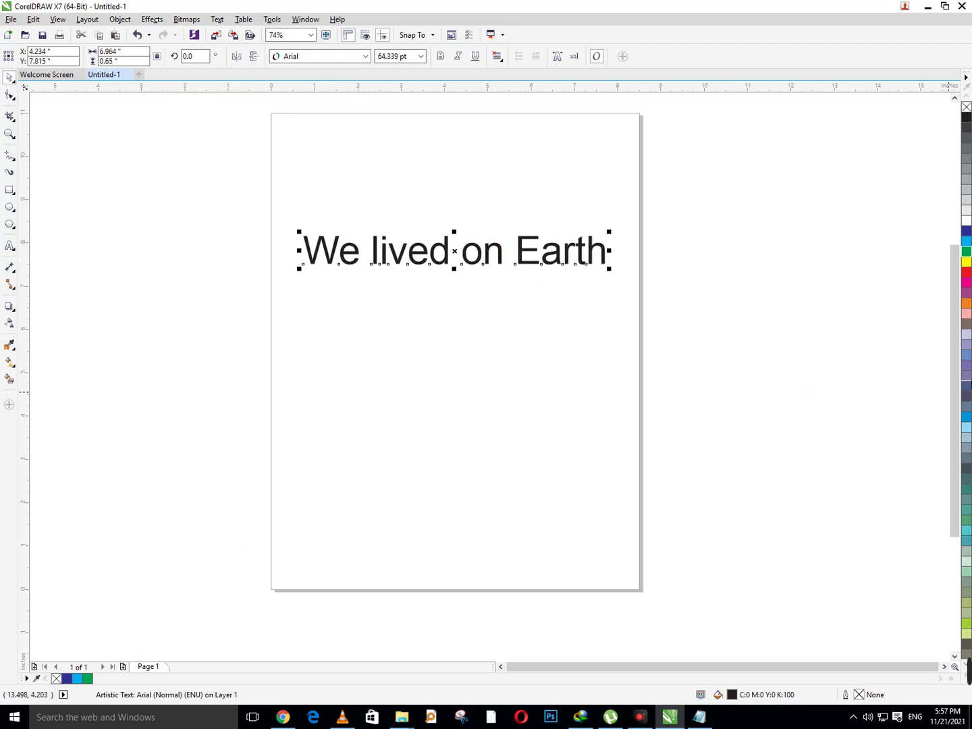
- Fill the text with blue (C100 M100 Y0 K0) and give it a red hairline outline
left_click(966, 231)
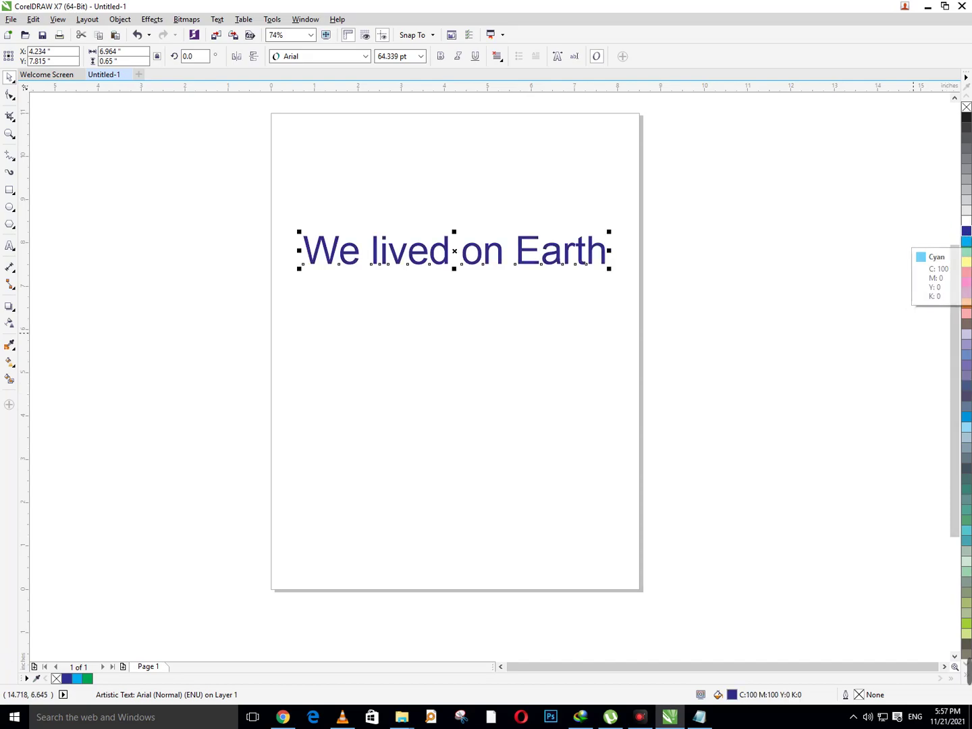
right_click(966, 276)
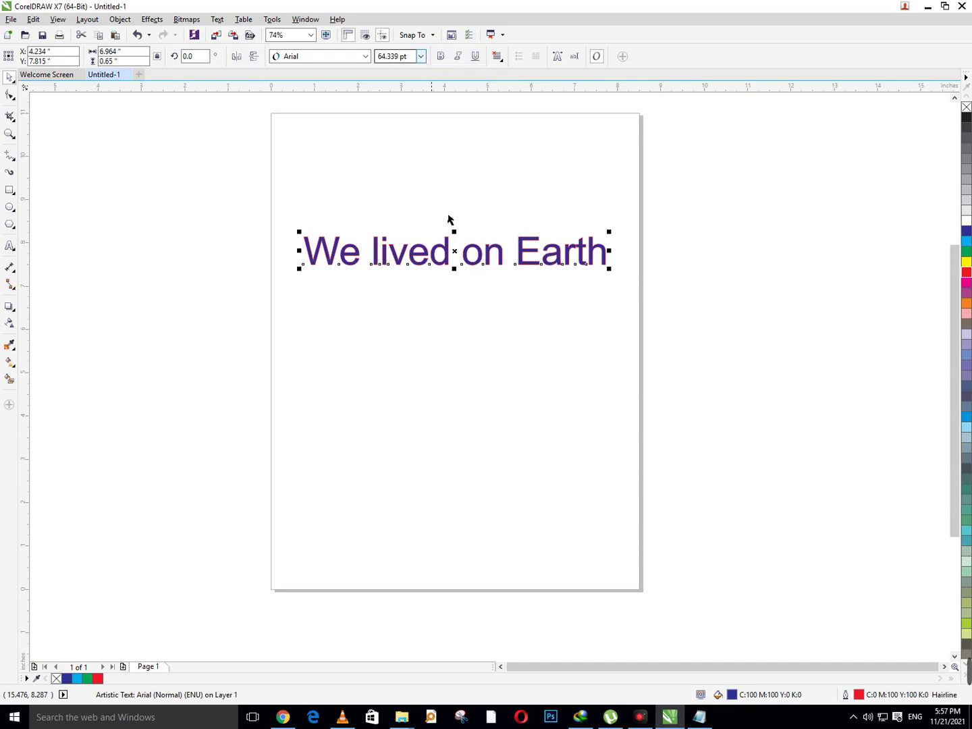
left_click(491, 203)
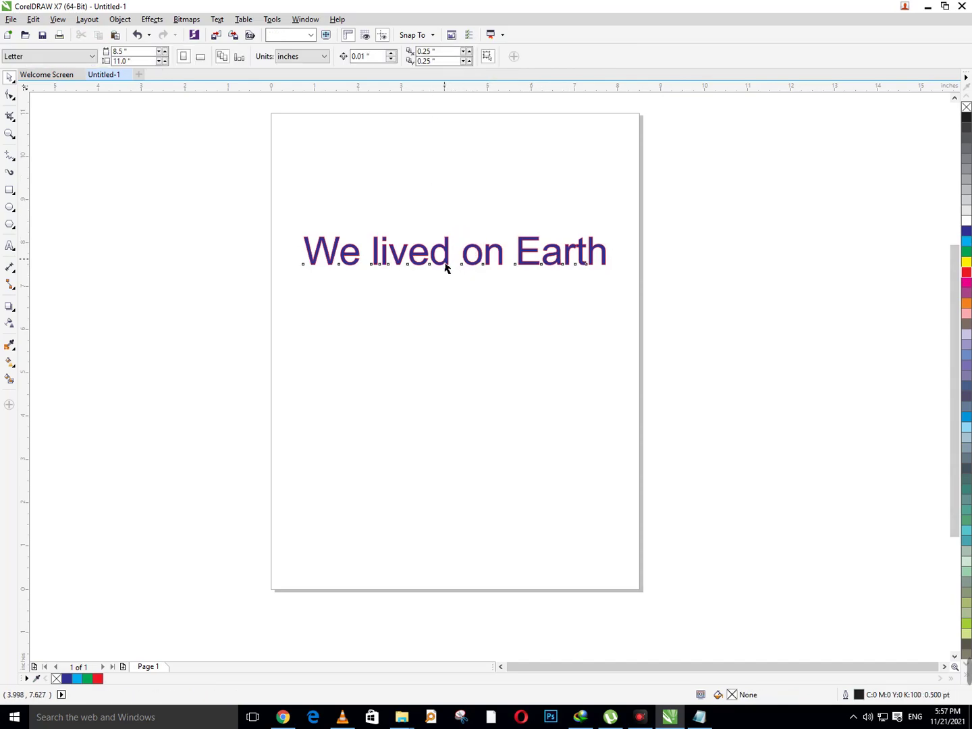
- Try a font size of 16 pt on the text, and undo the change
left_click(445, 268)
left_click(421, 57)
left_click(402, 163)
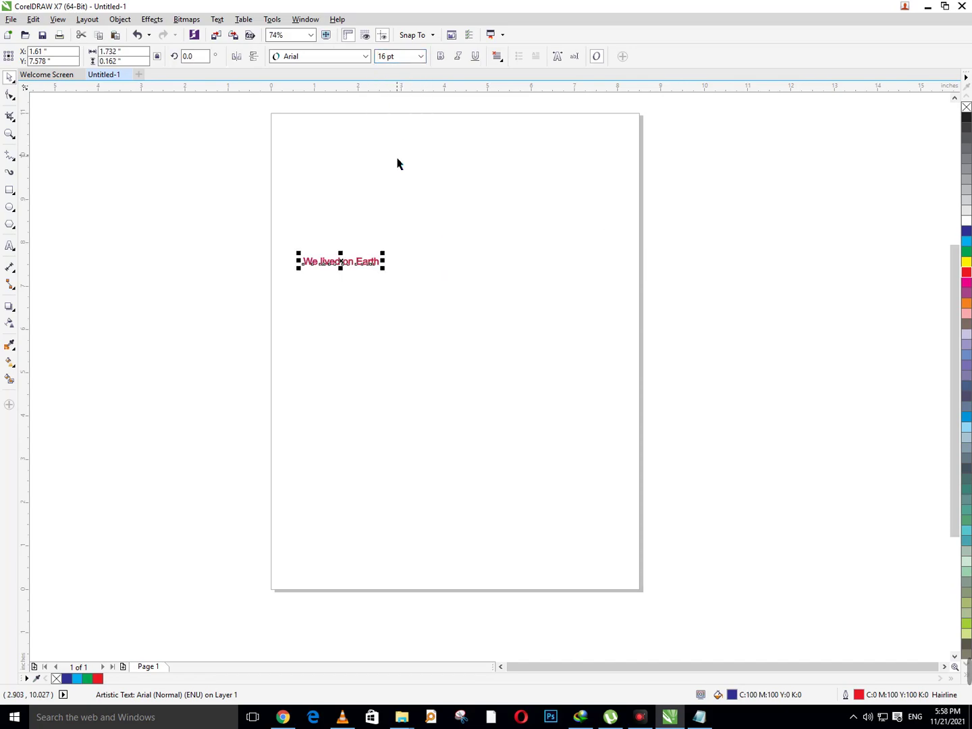
key("ctrl+z")
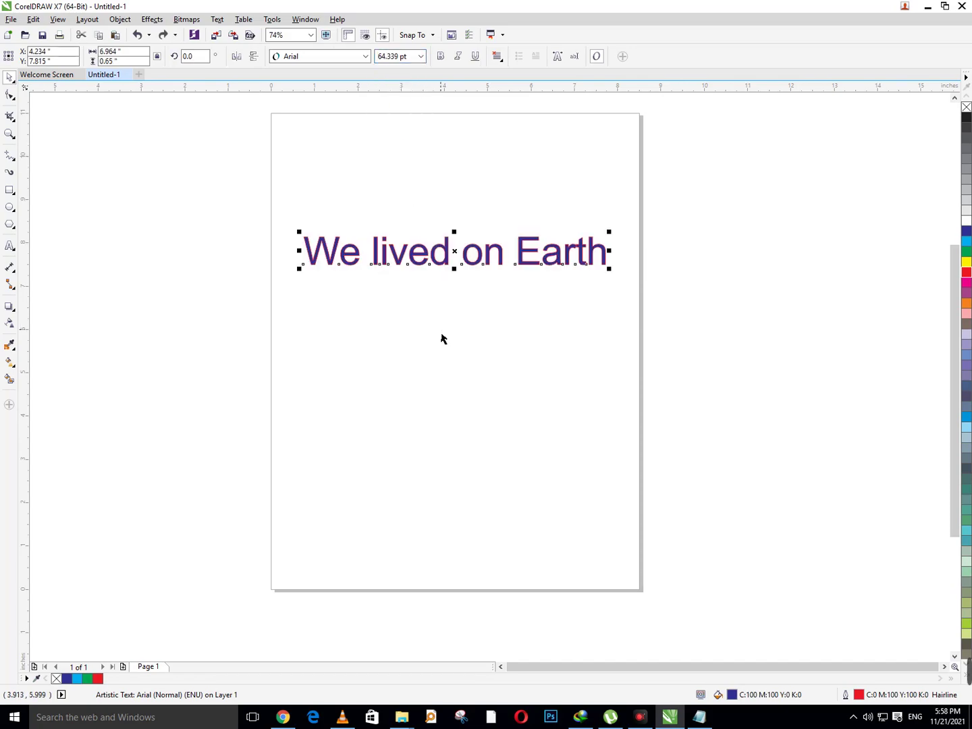
- Reselect the text and change its outline color to magenta
left_click(427, 275)
left_click(425, 267)
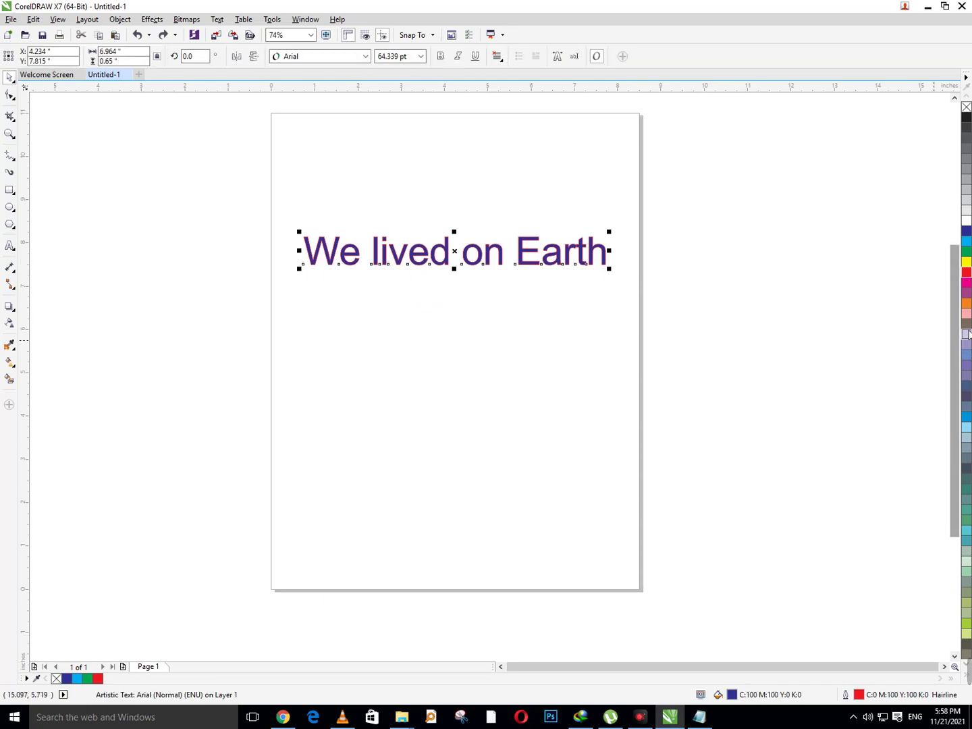
right_click(966, 294)
right_click(966, 282)
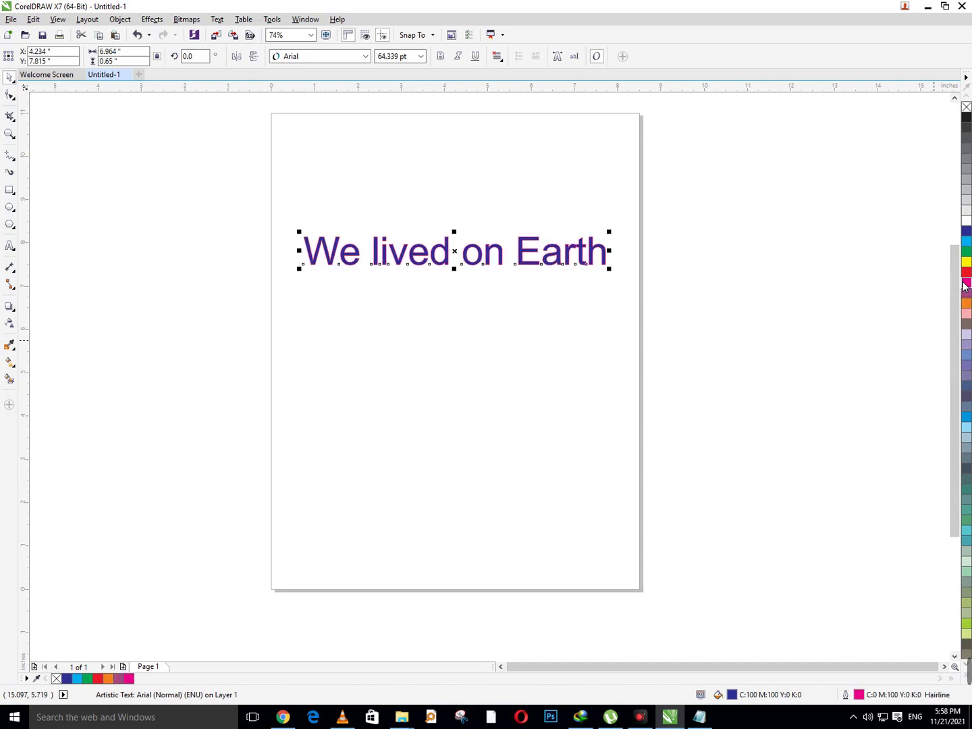
- Switch to Notepad, add the line "press f11 for outline of text" to the note, and minimize the window
left_click(700, 717)
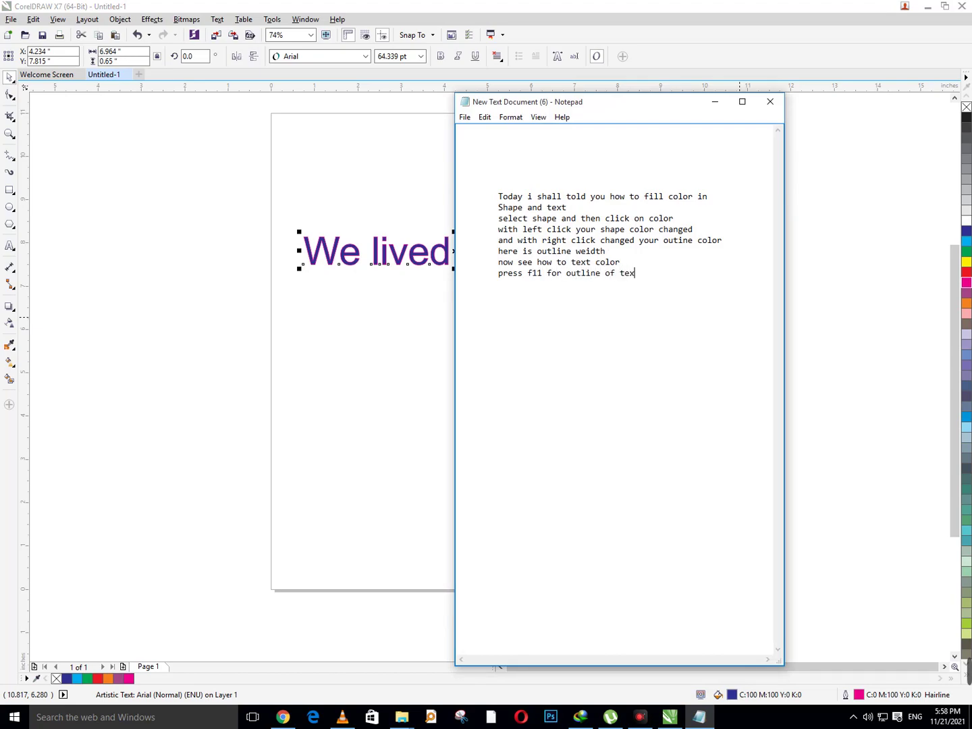
left_click(717, 102)
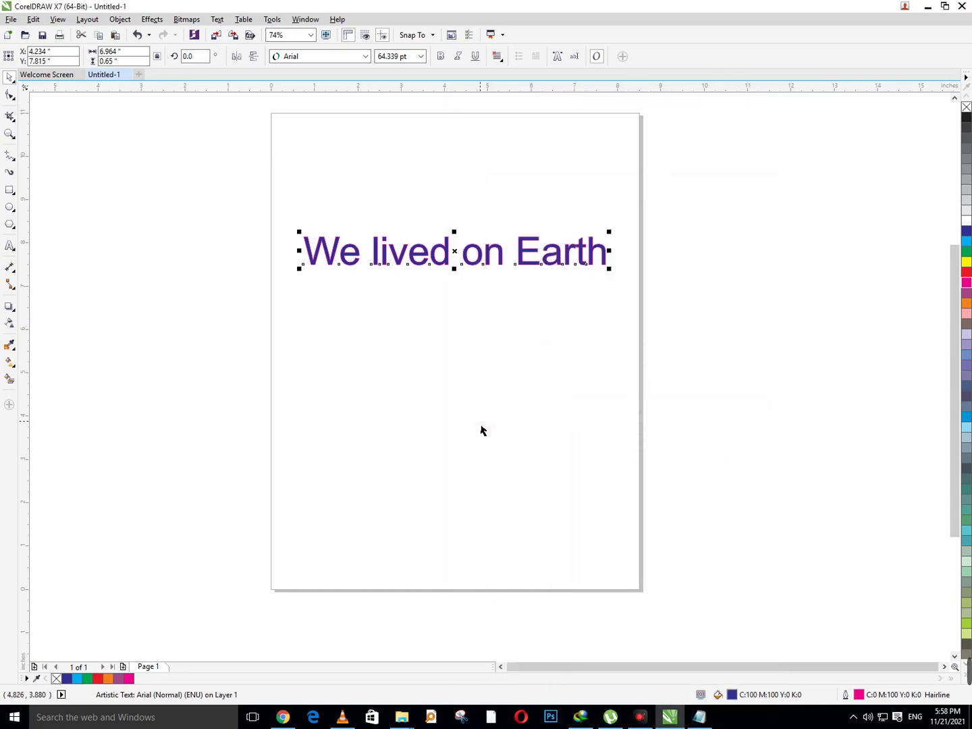
key("F10")
key("F11")
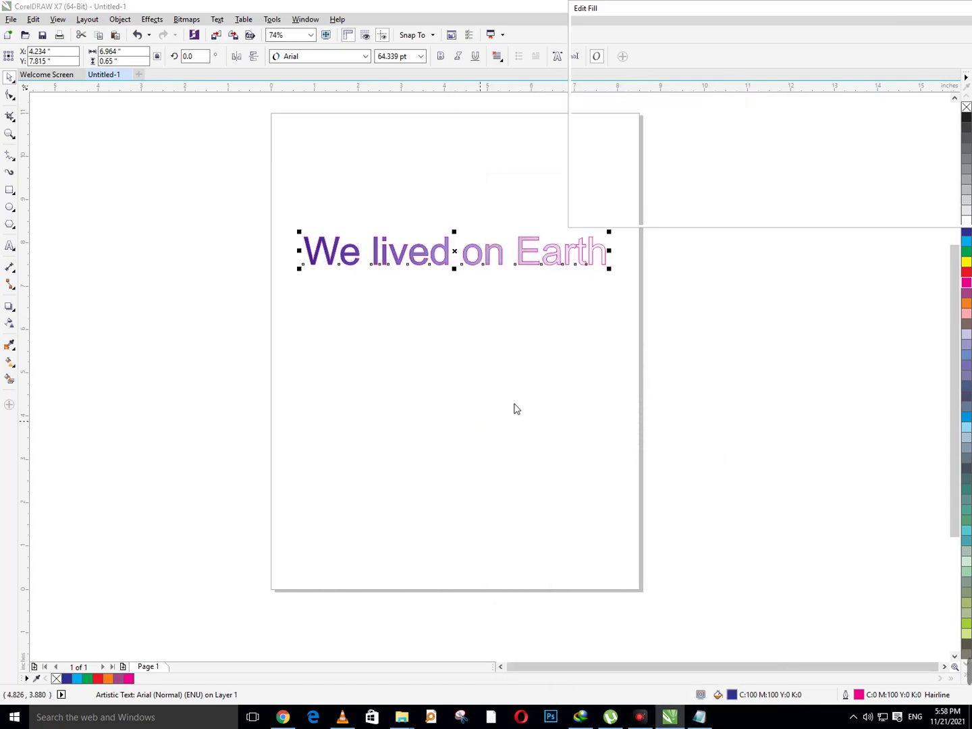
left_click_drag(815, 17, 619, 106)
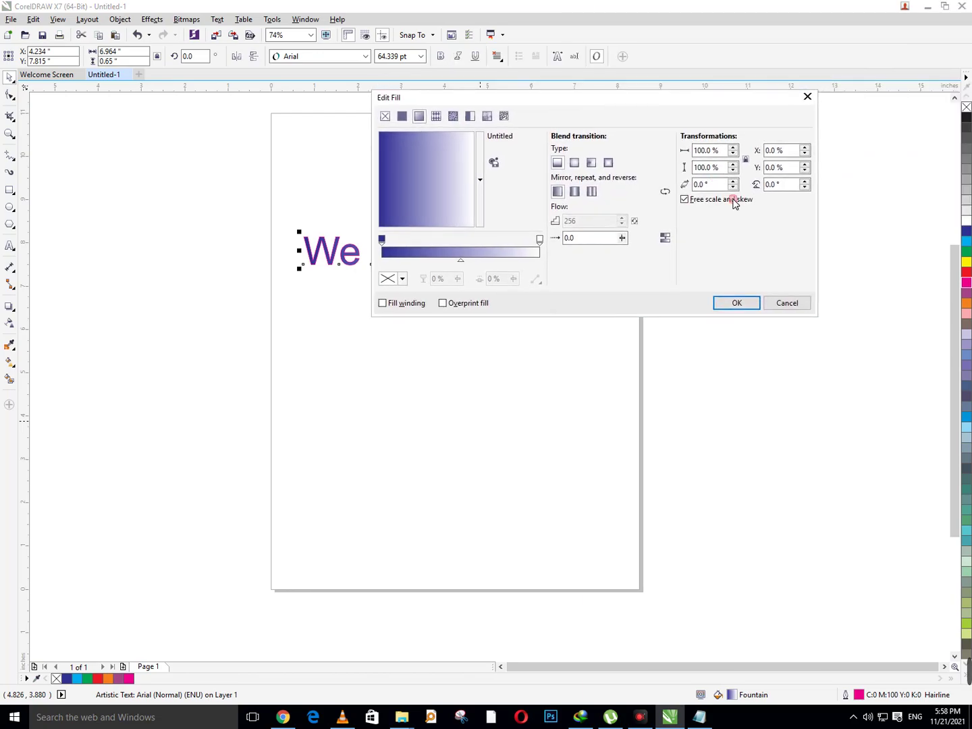
left_click(786, 304)
- Open the text's Outline Pen settings, then switch to Notepad and correct the shortcut in the last line to f12
key("F12")
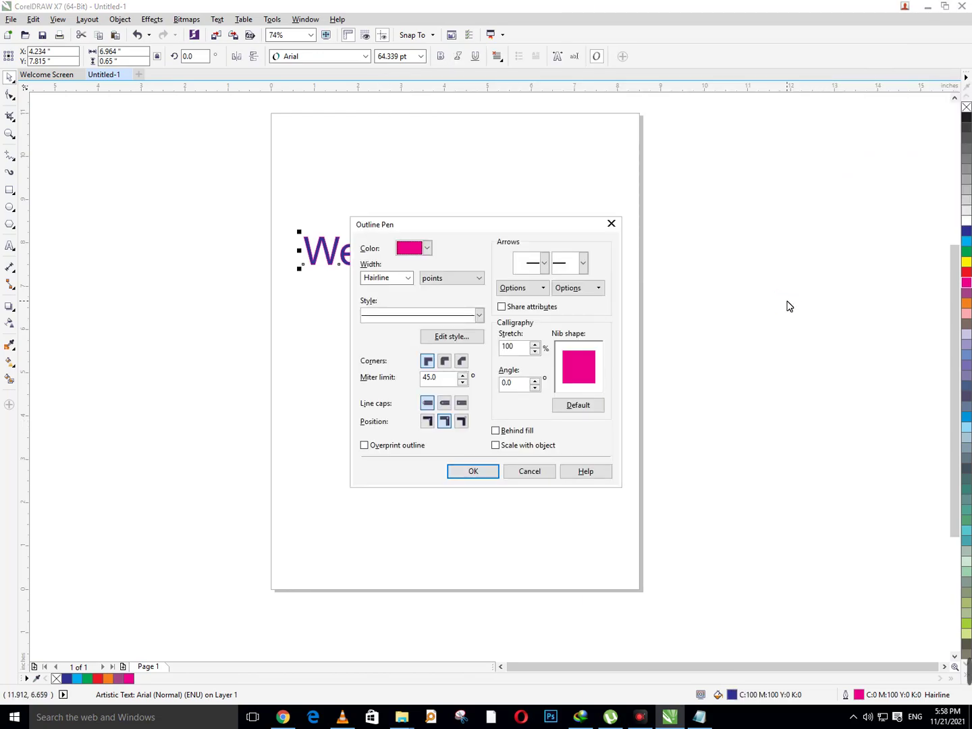
left_click(700, 717)
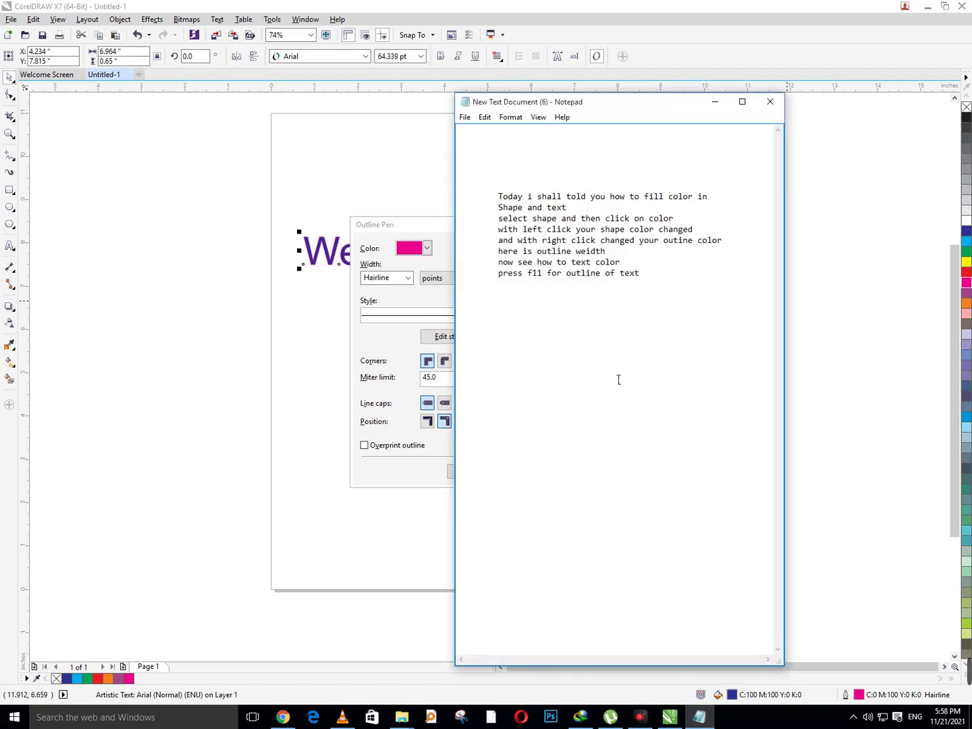
key("BackSpace")
type("2")
left_click(715, 101)
- Set the text's outline width to 4.0 pt in the Outline Pen settings and apply it
left_click(408, 277)
left_click(408, 277)
left_click(409, 278)
left_click(374, 364)
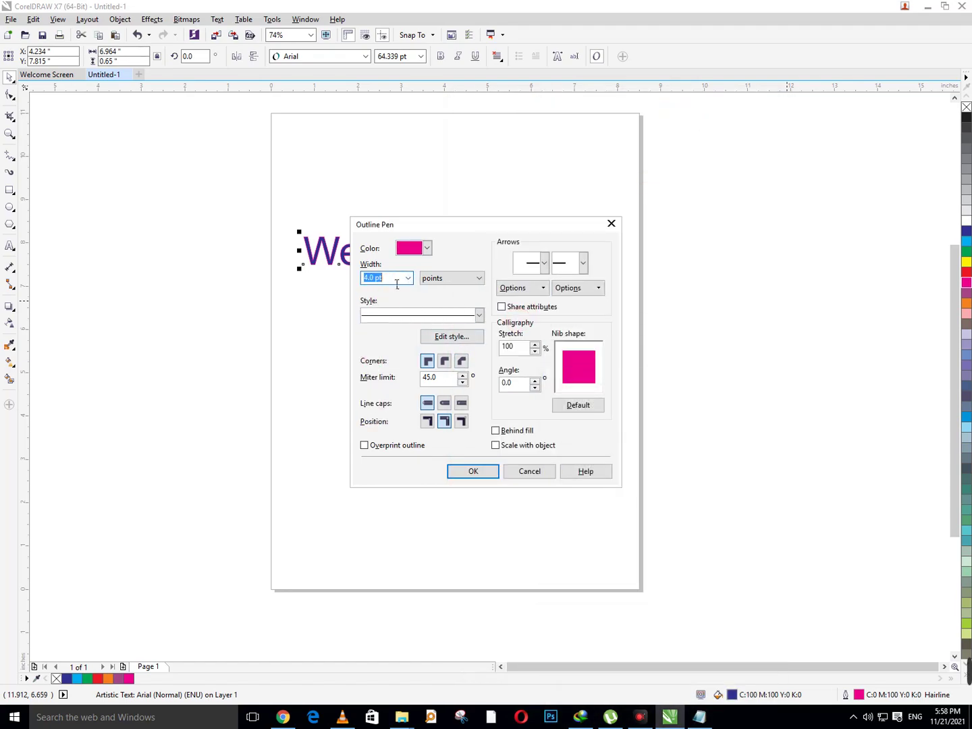
left_click(481, 224)
left_click_drag(481, 224, 838, 165)
left_click(814, 413)
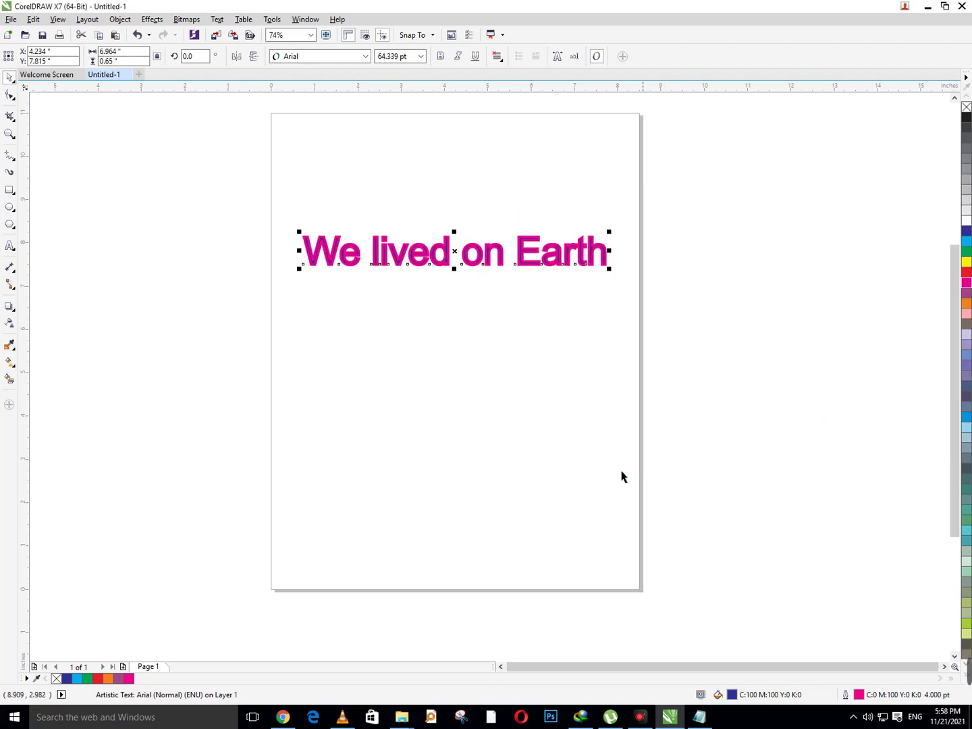
- Reduce the text's outline width to 0.75 pt in the Outline Pen settings
key("F12")
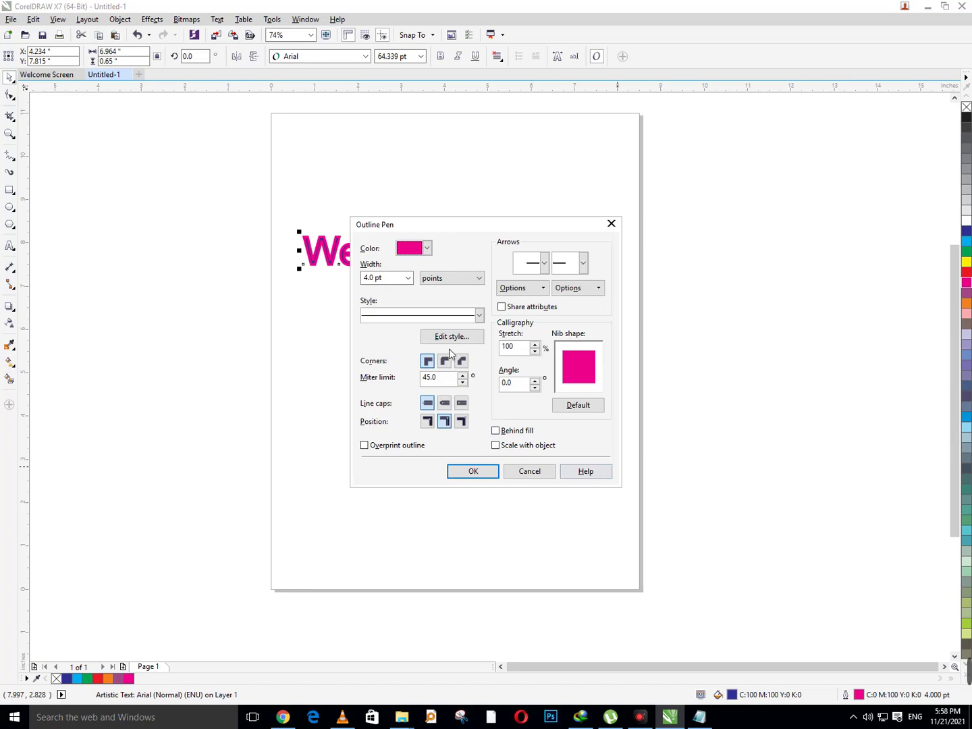
left_click(407, 278)
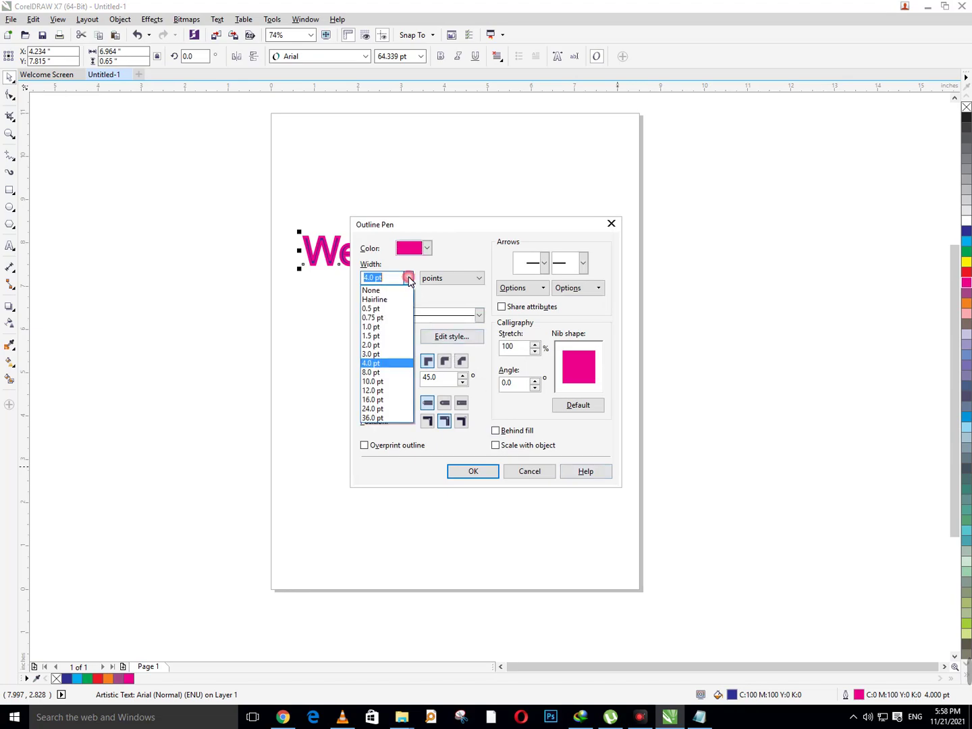
left_click(388, 317)
left_click(474, 471)
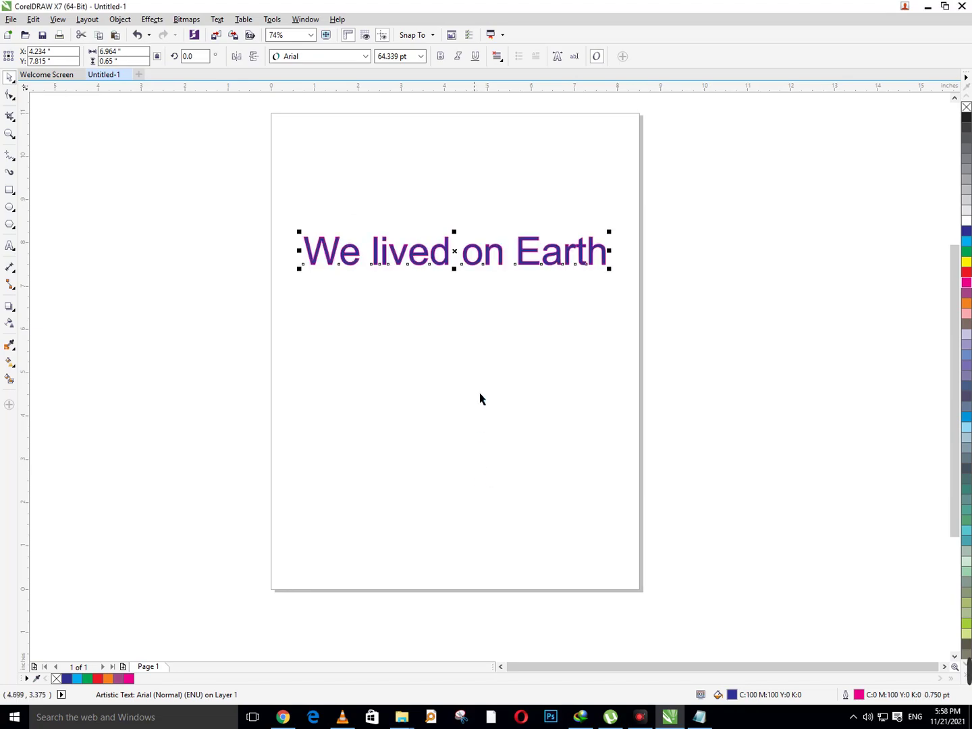
- Give the text a bright green outline with a width of 2.0 pt, and deselect it
key("F12")
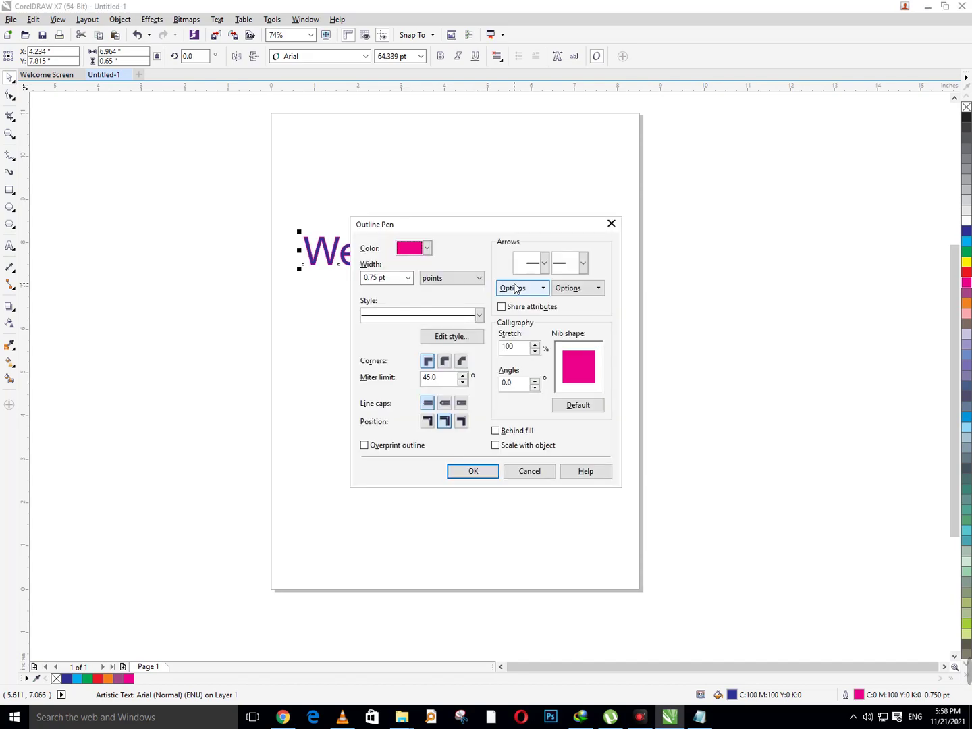
left_click(426, 248)
left_click(411, 281)
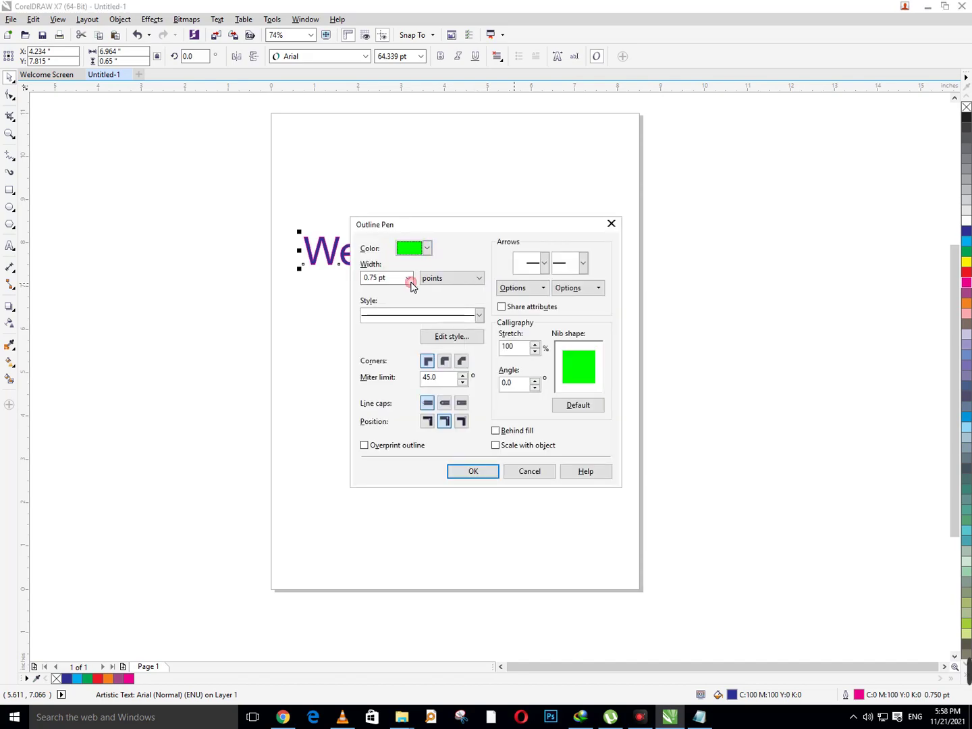
left_click(410, 278)
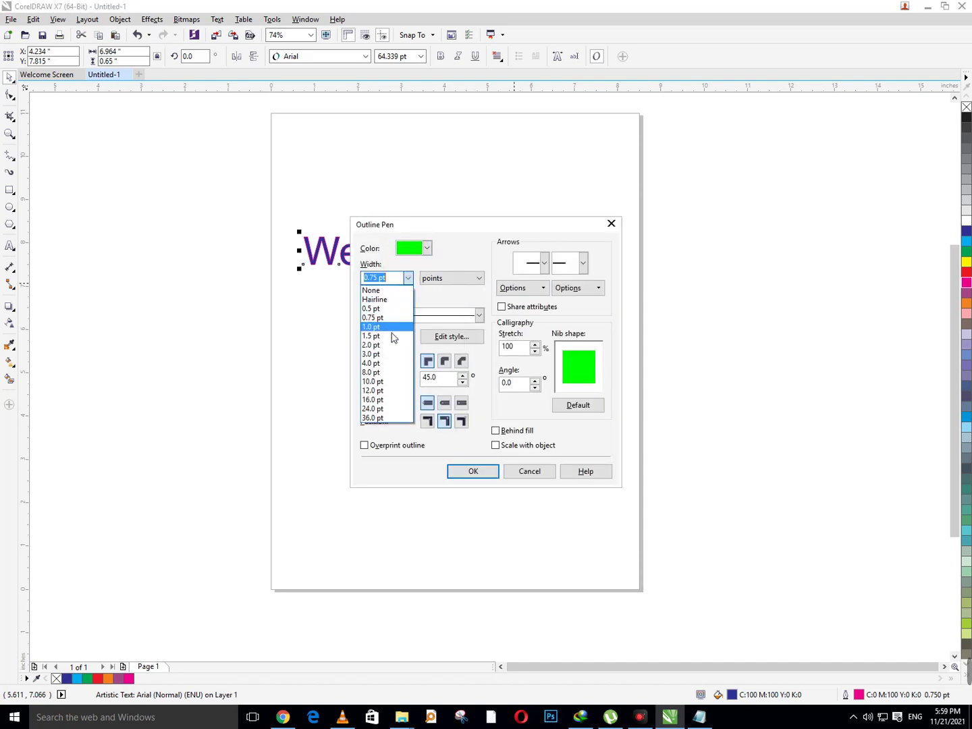
left_click(391, 343)
left_click(472, 472)
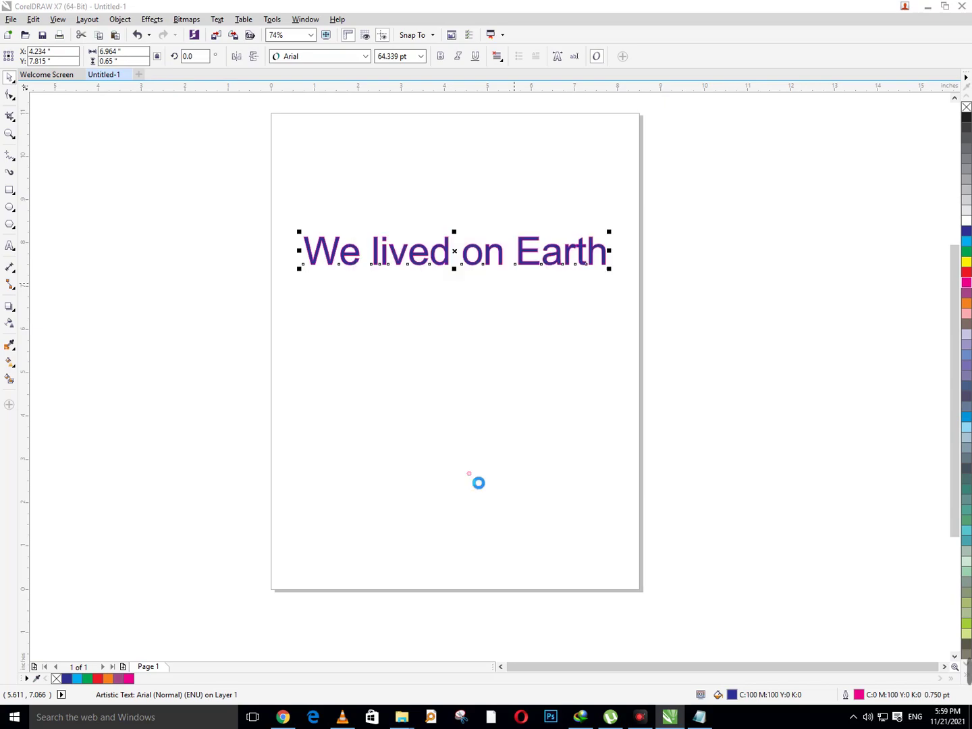
left_click(456, 419)
left_click_drag(226, 193, 646, 325)
left_click(517, 290)
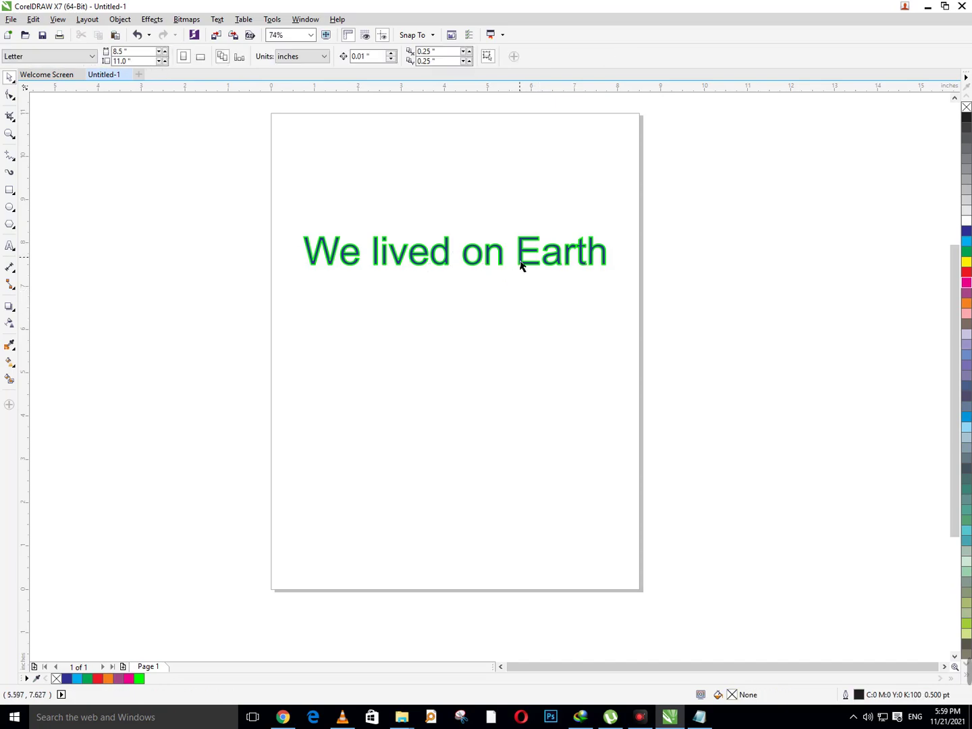
- Select the text and try different blue fill colors on it, ending with a red fill (C0 M100 Y100 K0)
left_click(520, 264)
left_click(967, 386)
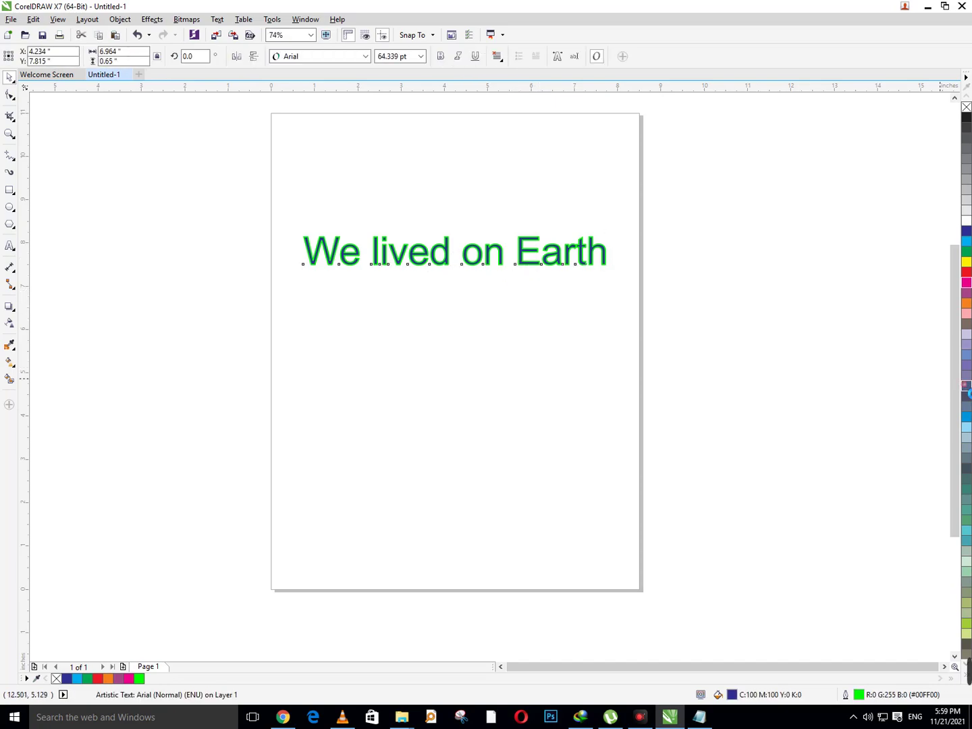
left_click(967, 356)
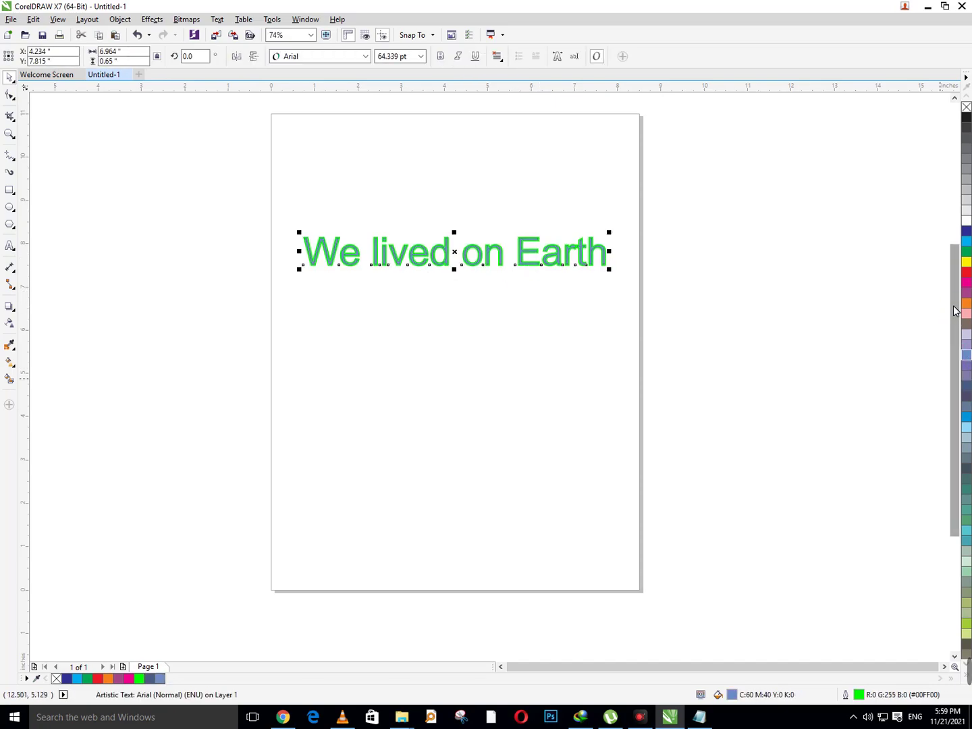
left_click(966, 272)
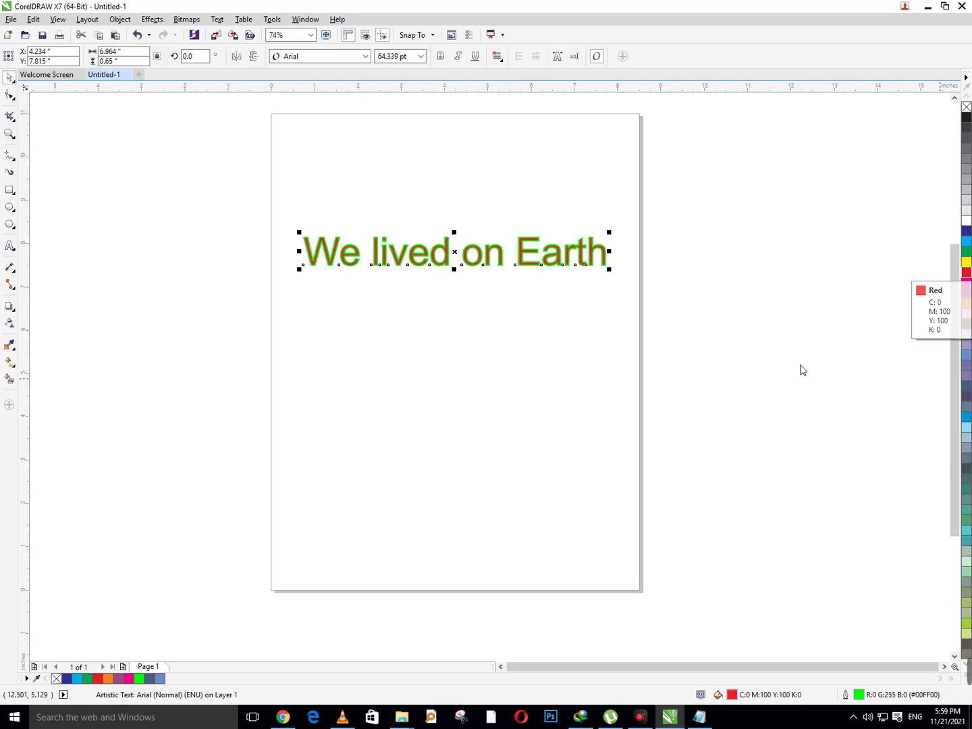
- Select the "We lived on Earth" text with a marquee and delete it from the page
left_click(780, 379)
left_click_drag(286, 178, 794, 393)
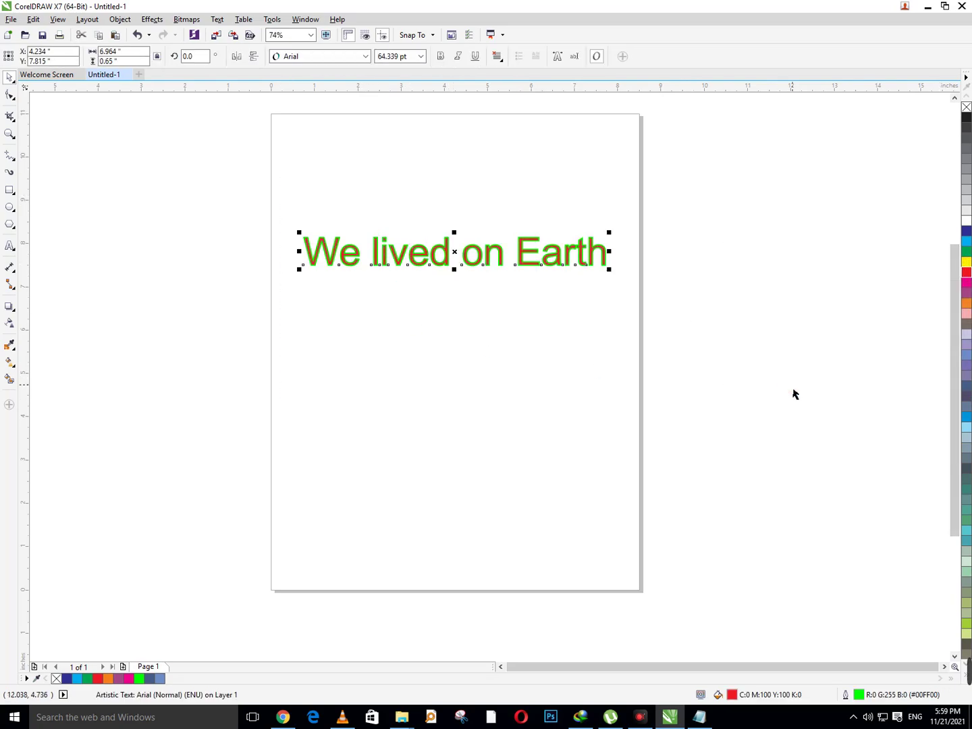
key("Delete")
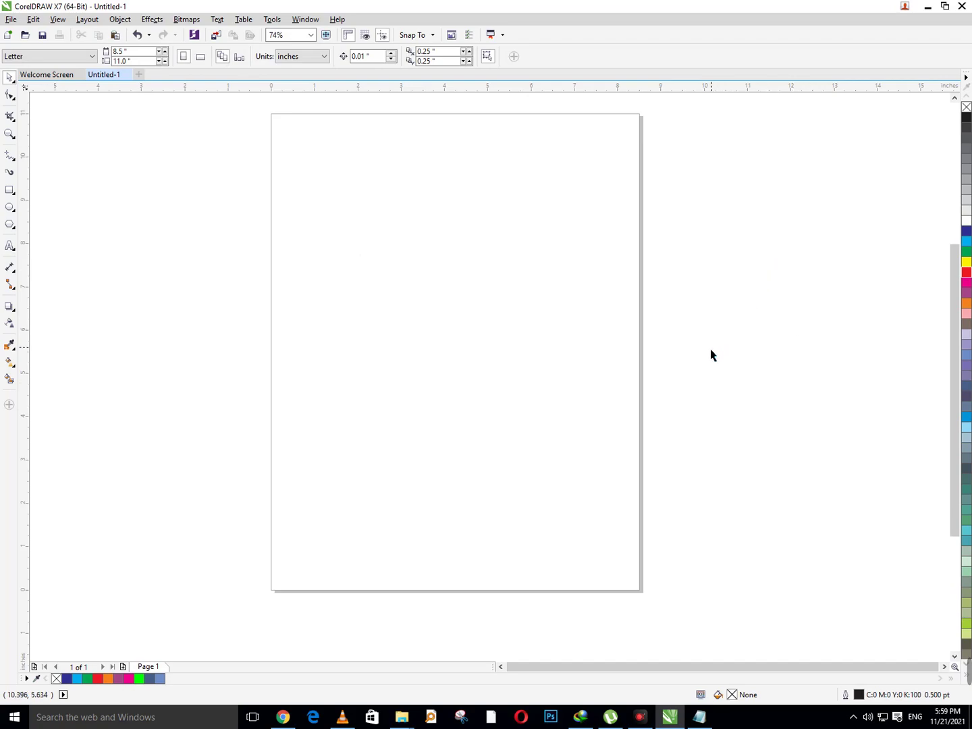